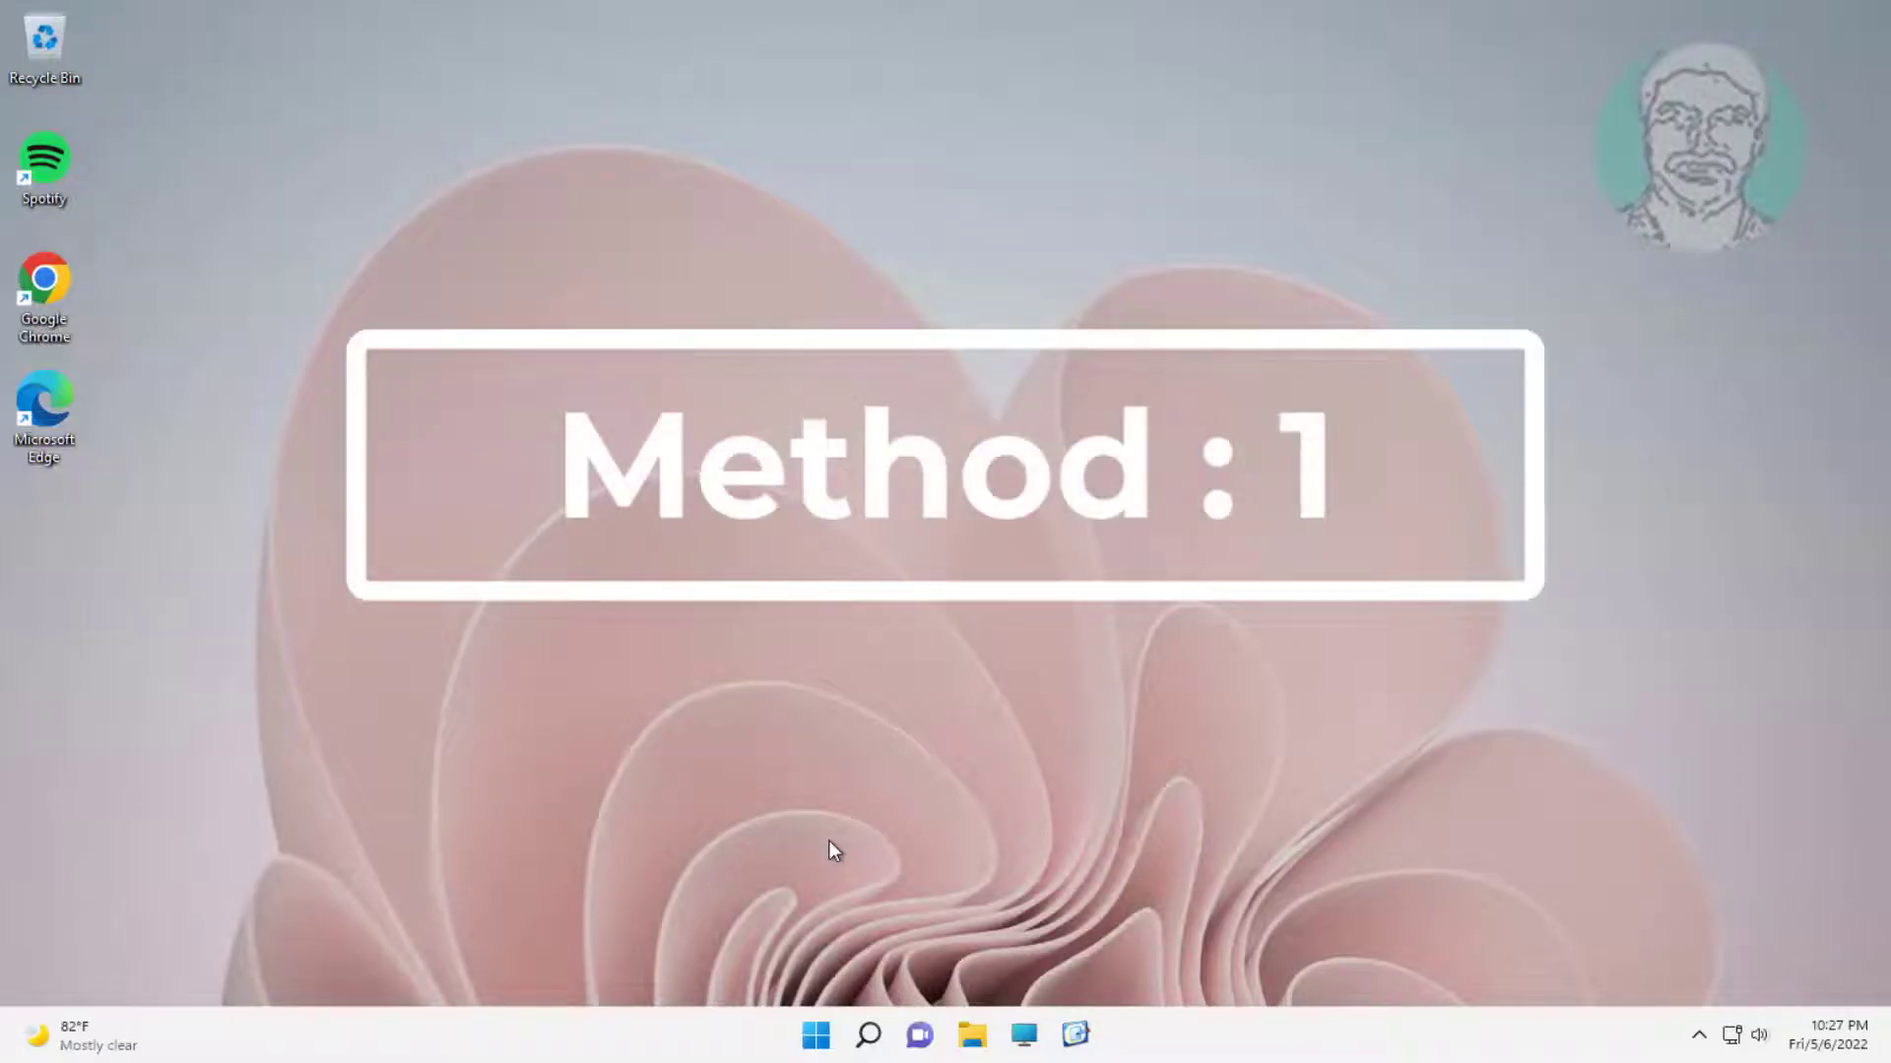
Step: Launch Settings from the Start menu and go to Apps > Optional features
click(823, 1032)
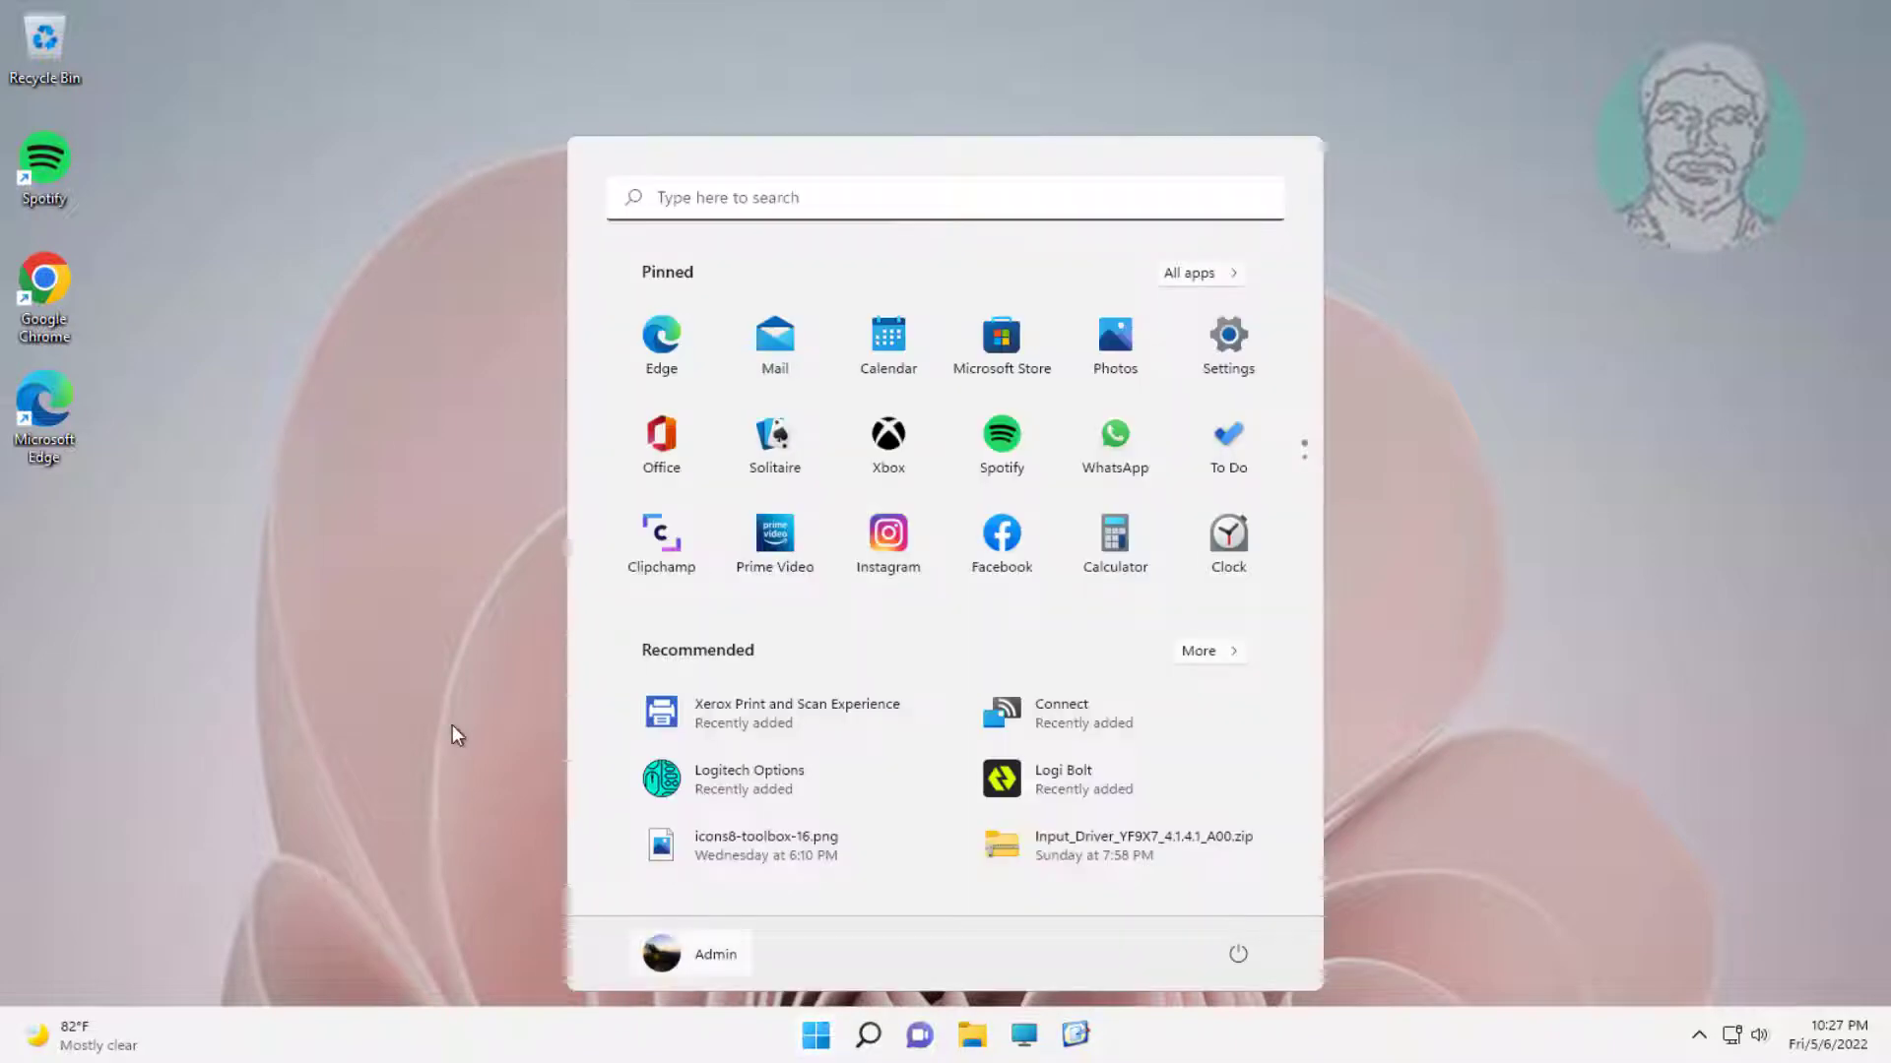
click(1258, 331)
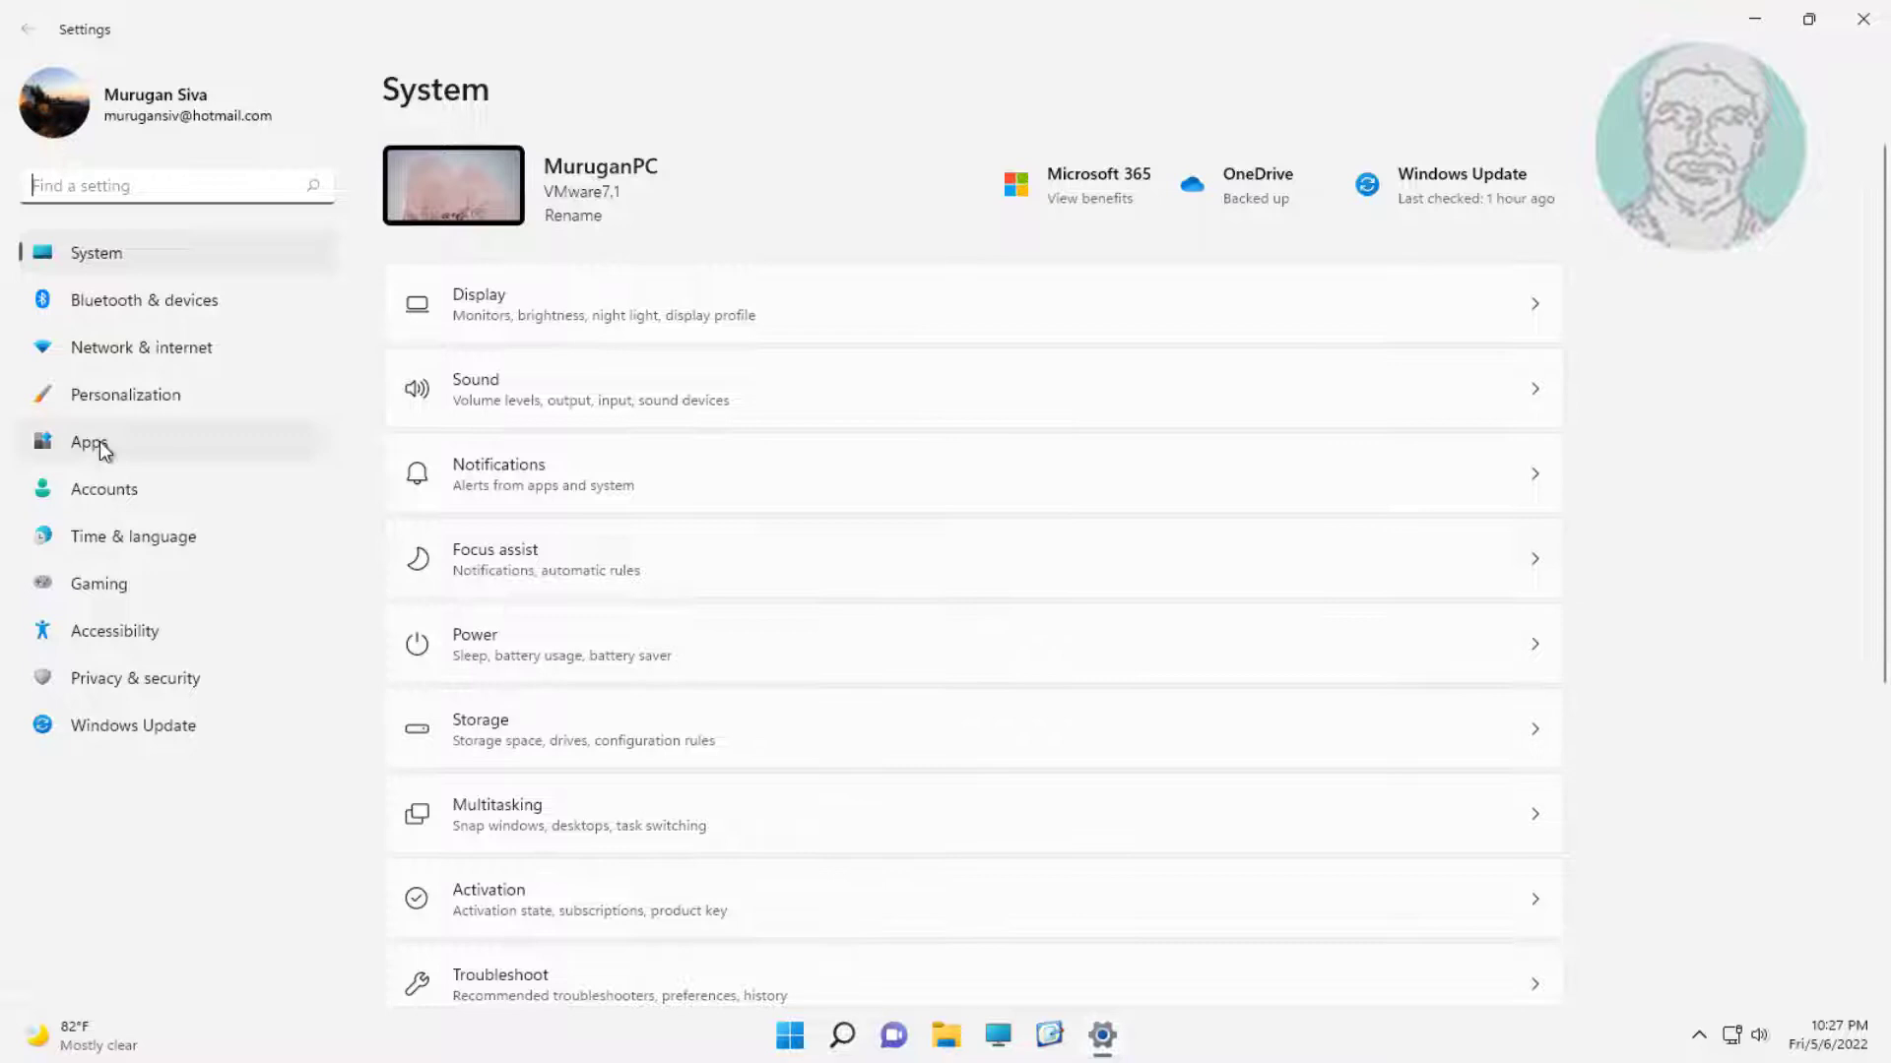
click(95, 445)
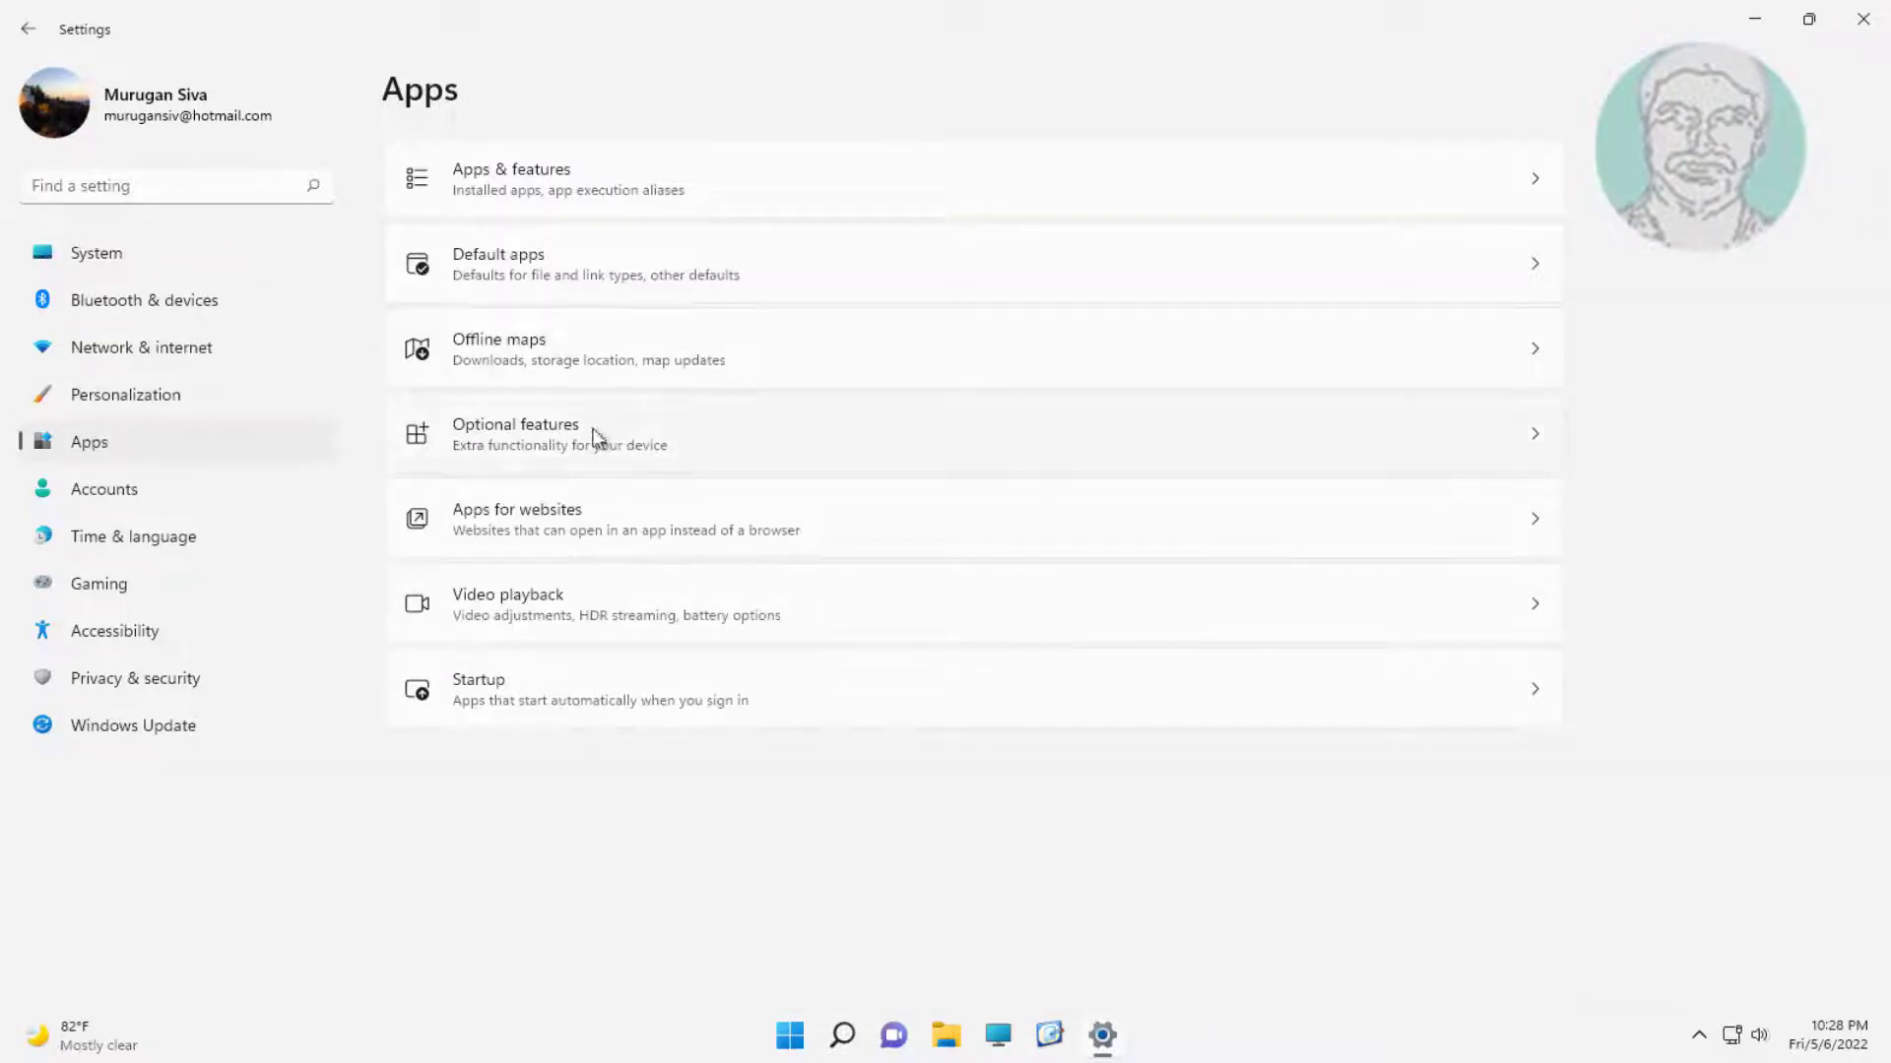
click(514, 441)
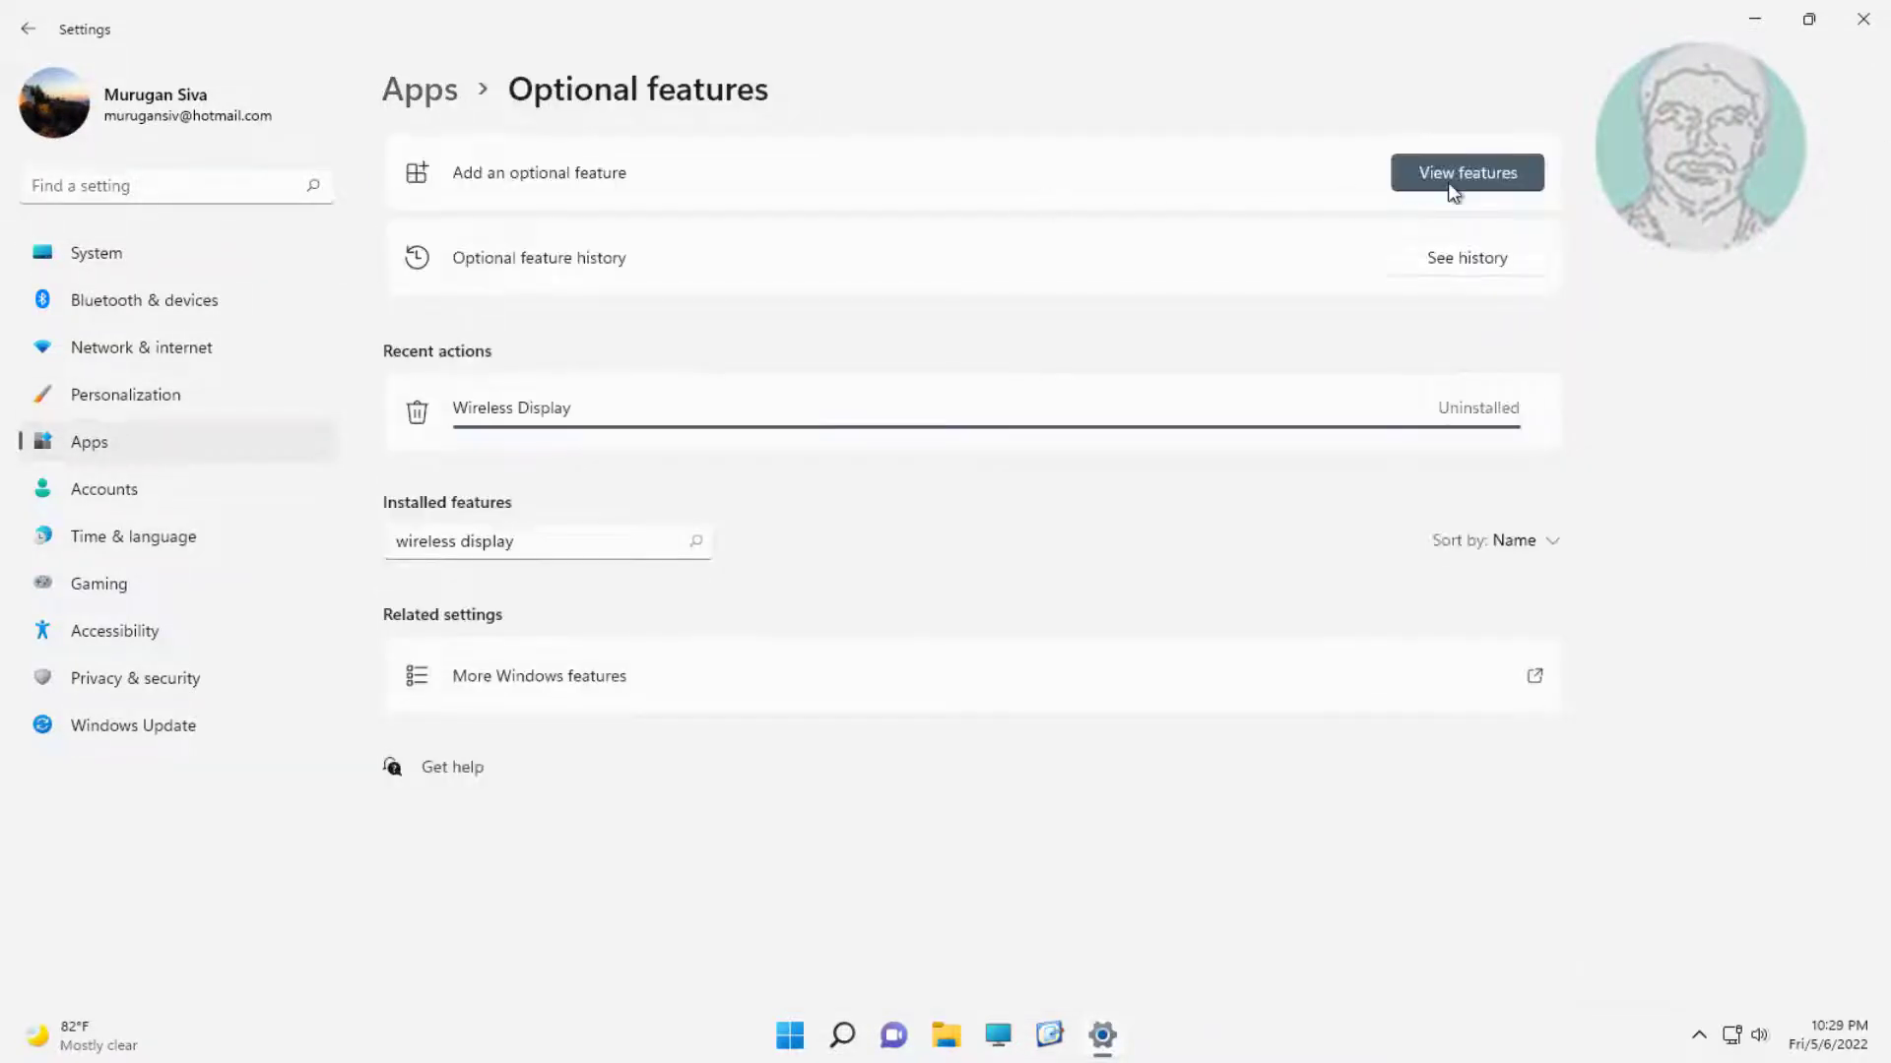
Step: Search 'wireless display' under View features, select Wireless Display and install it
click(1437, 173)
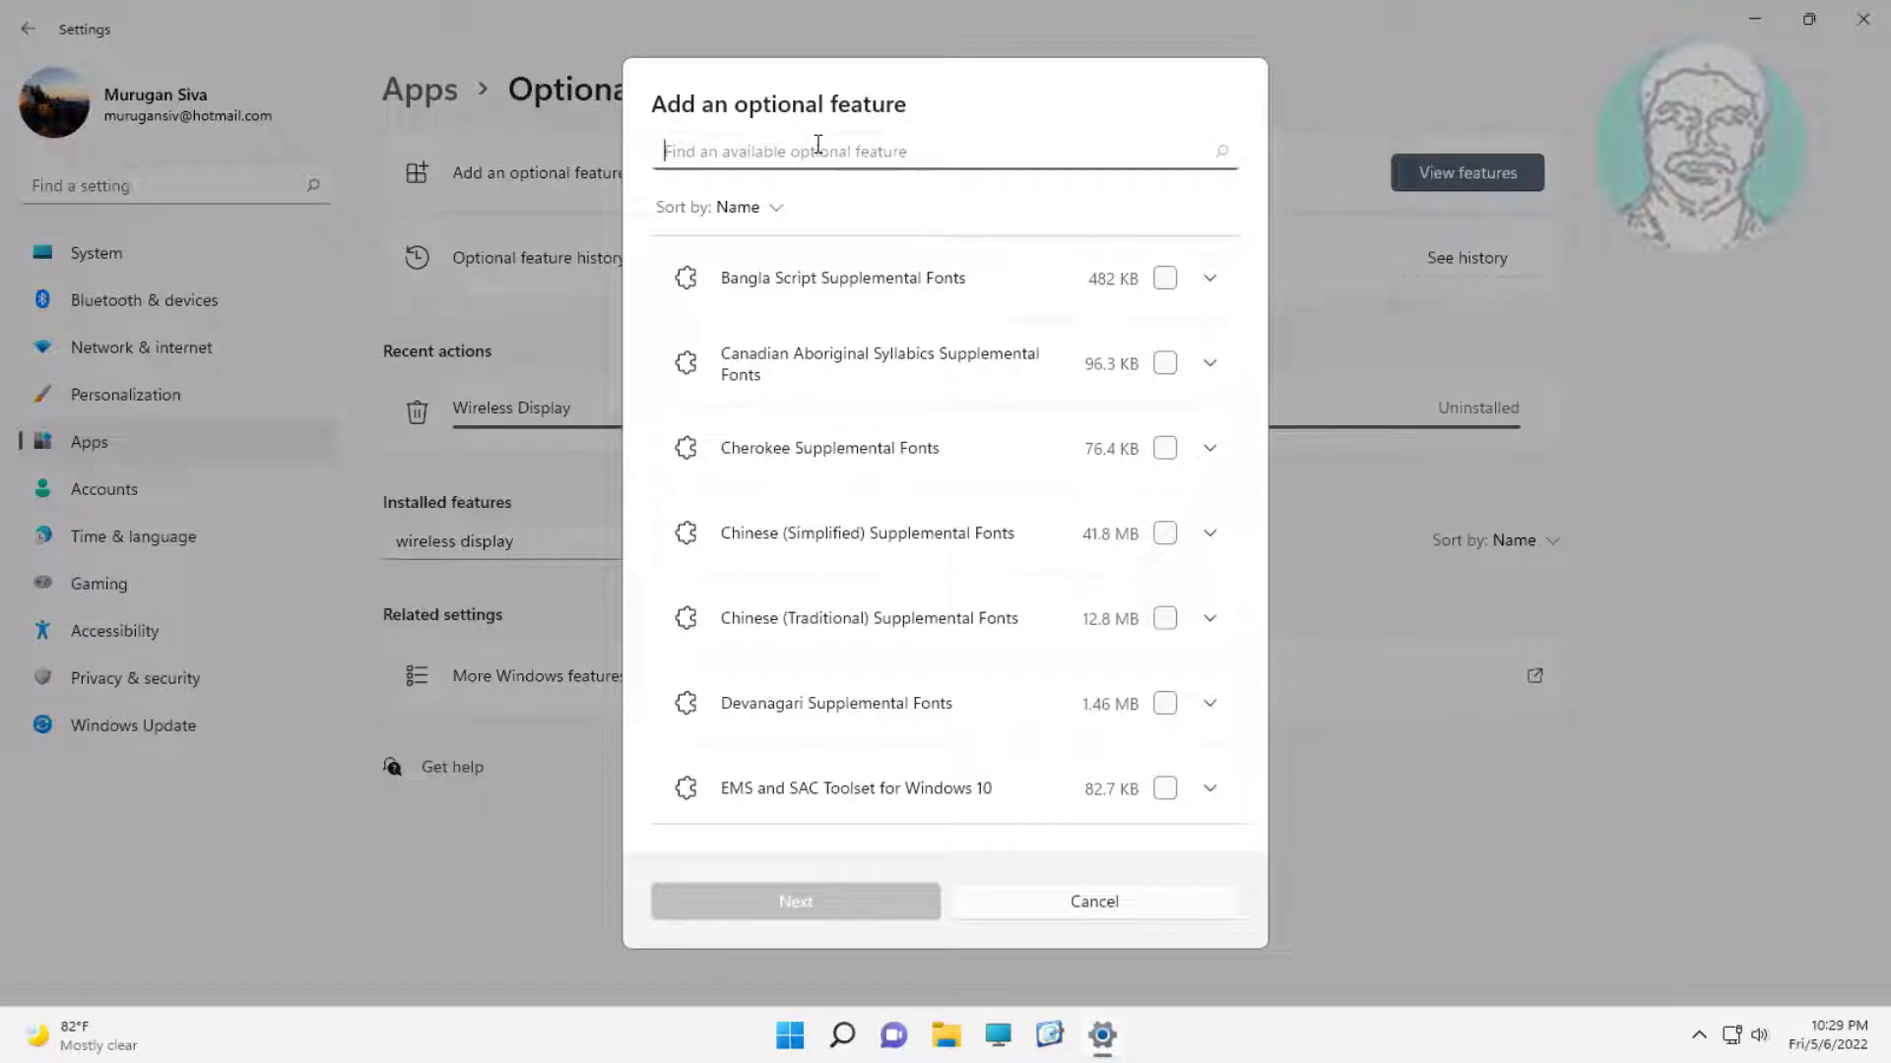
text(wireless)
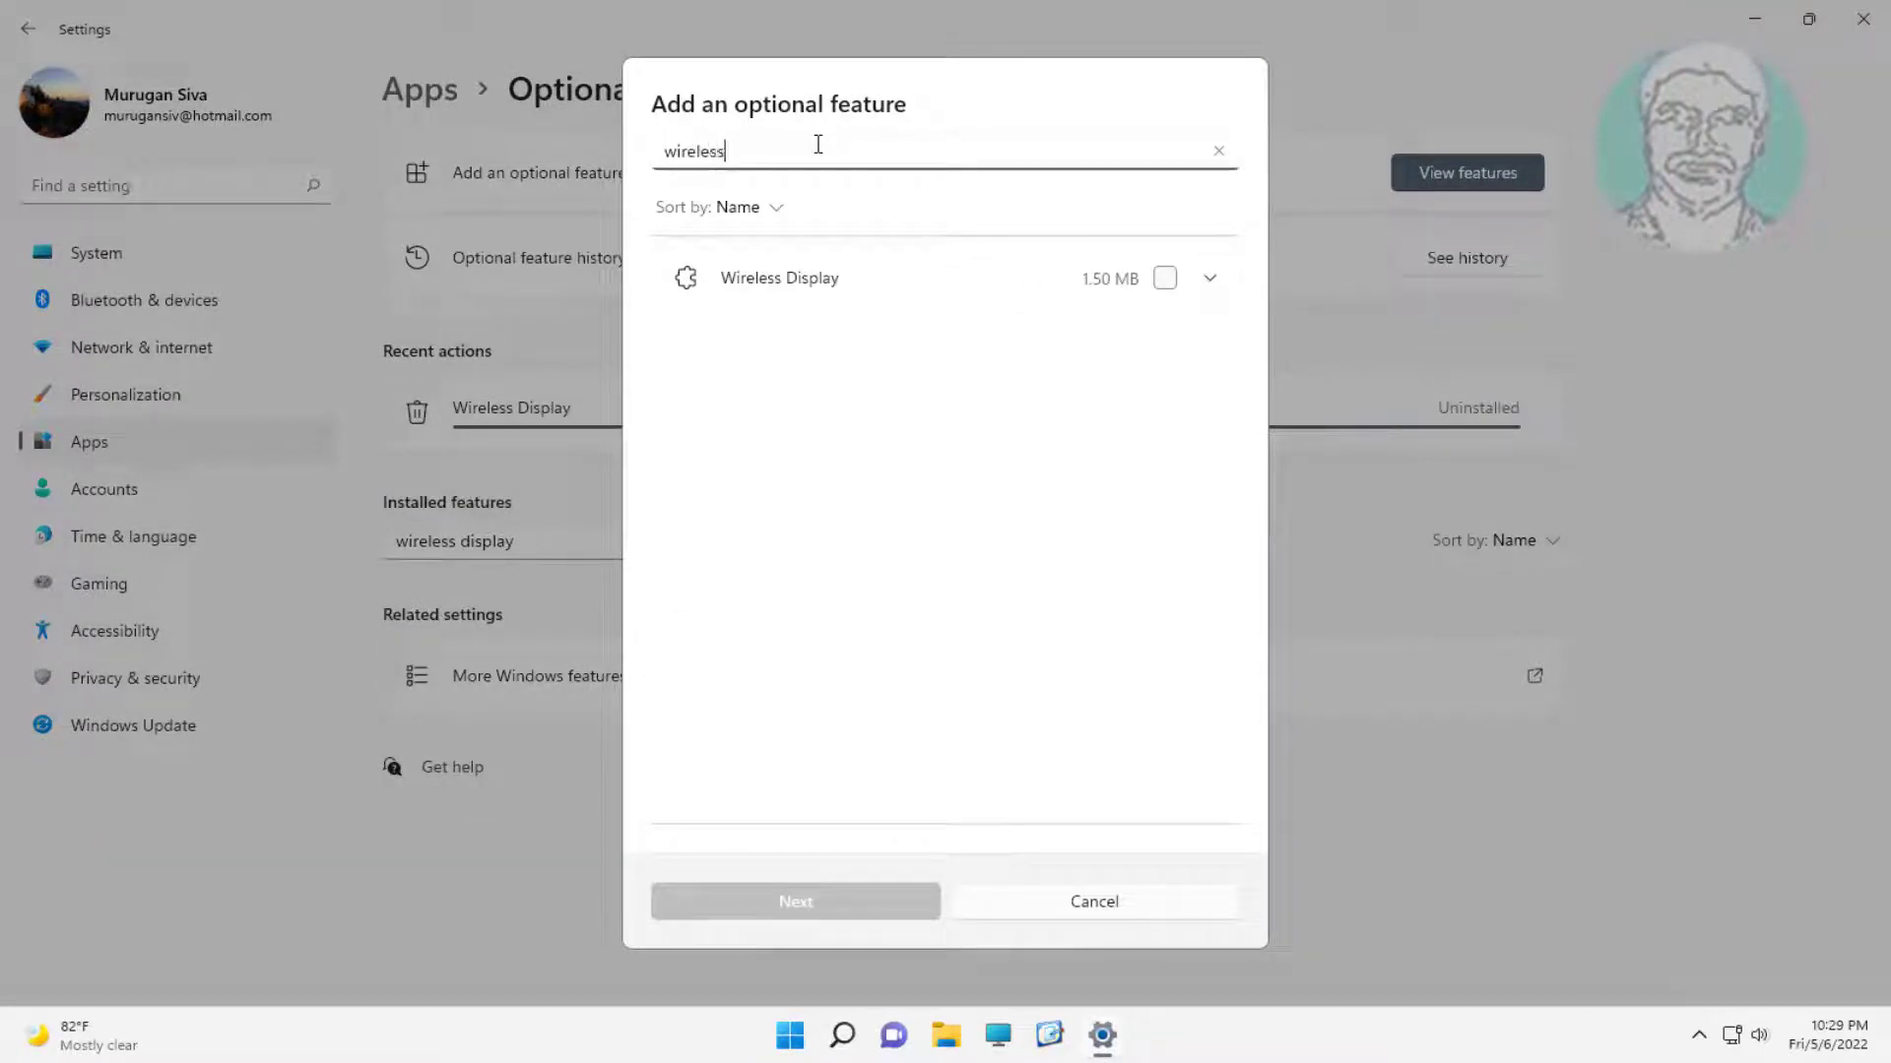
text( display)
click(832, 284)
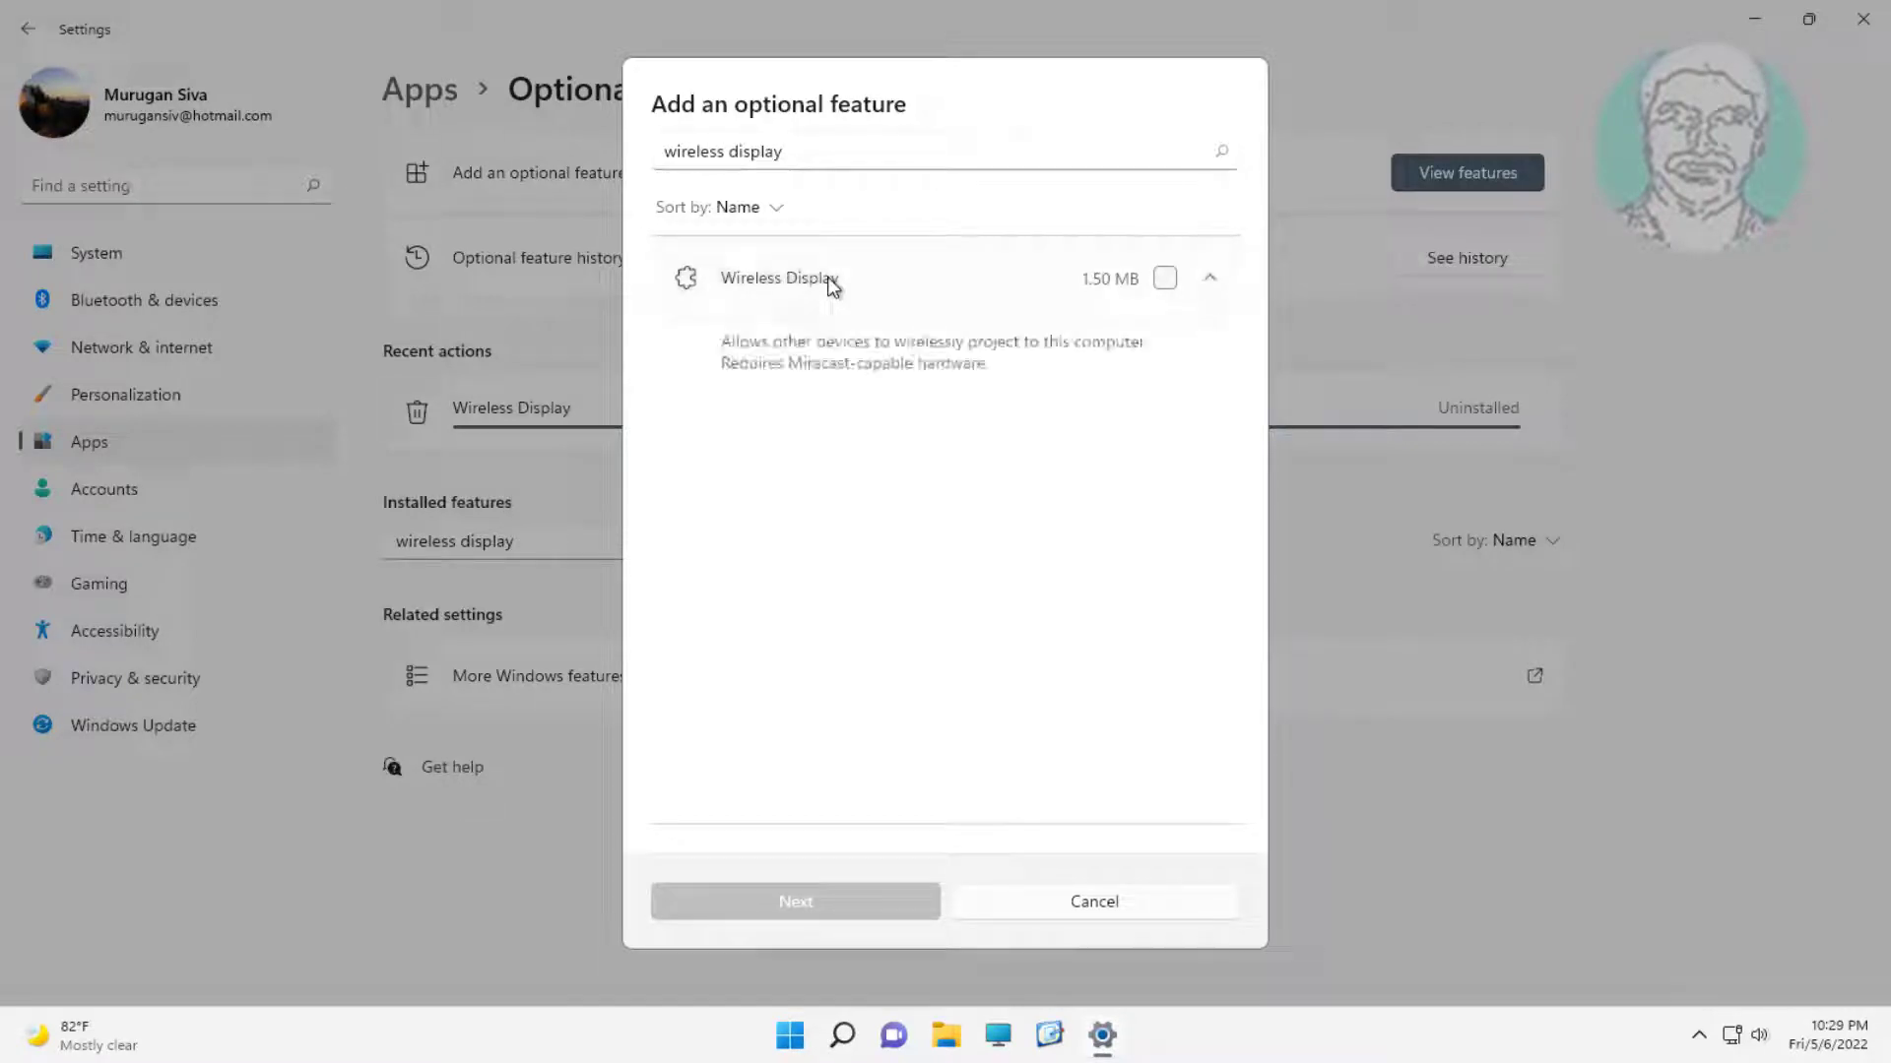
click(1160, 280)
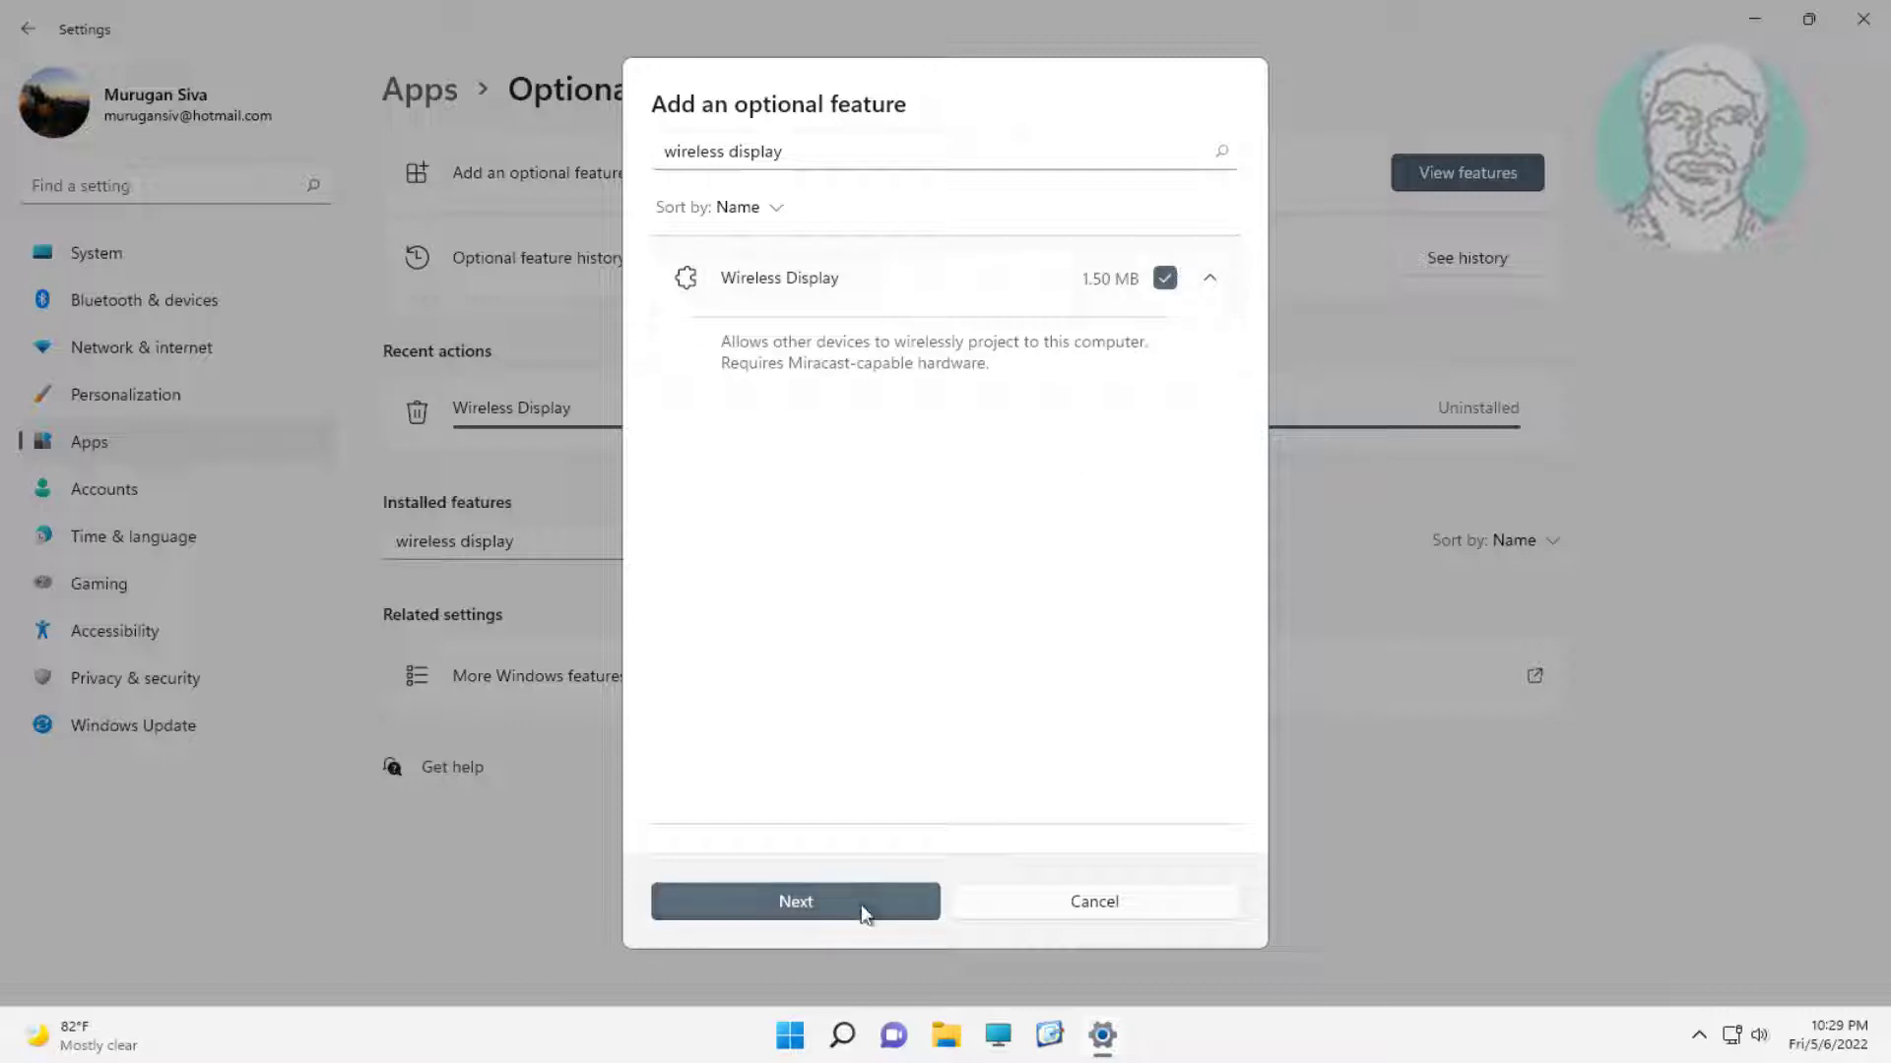
click(848, 914)
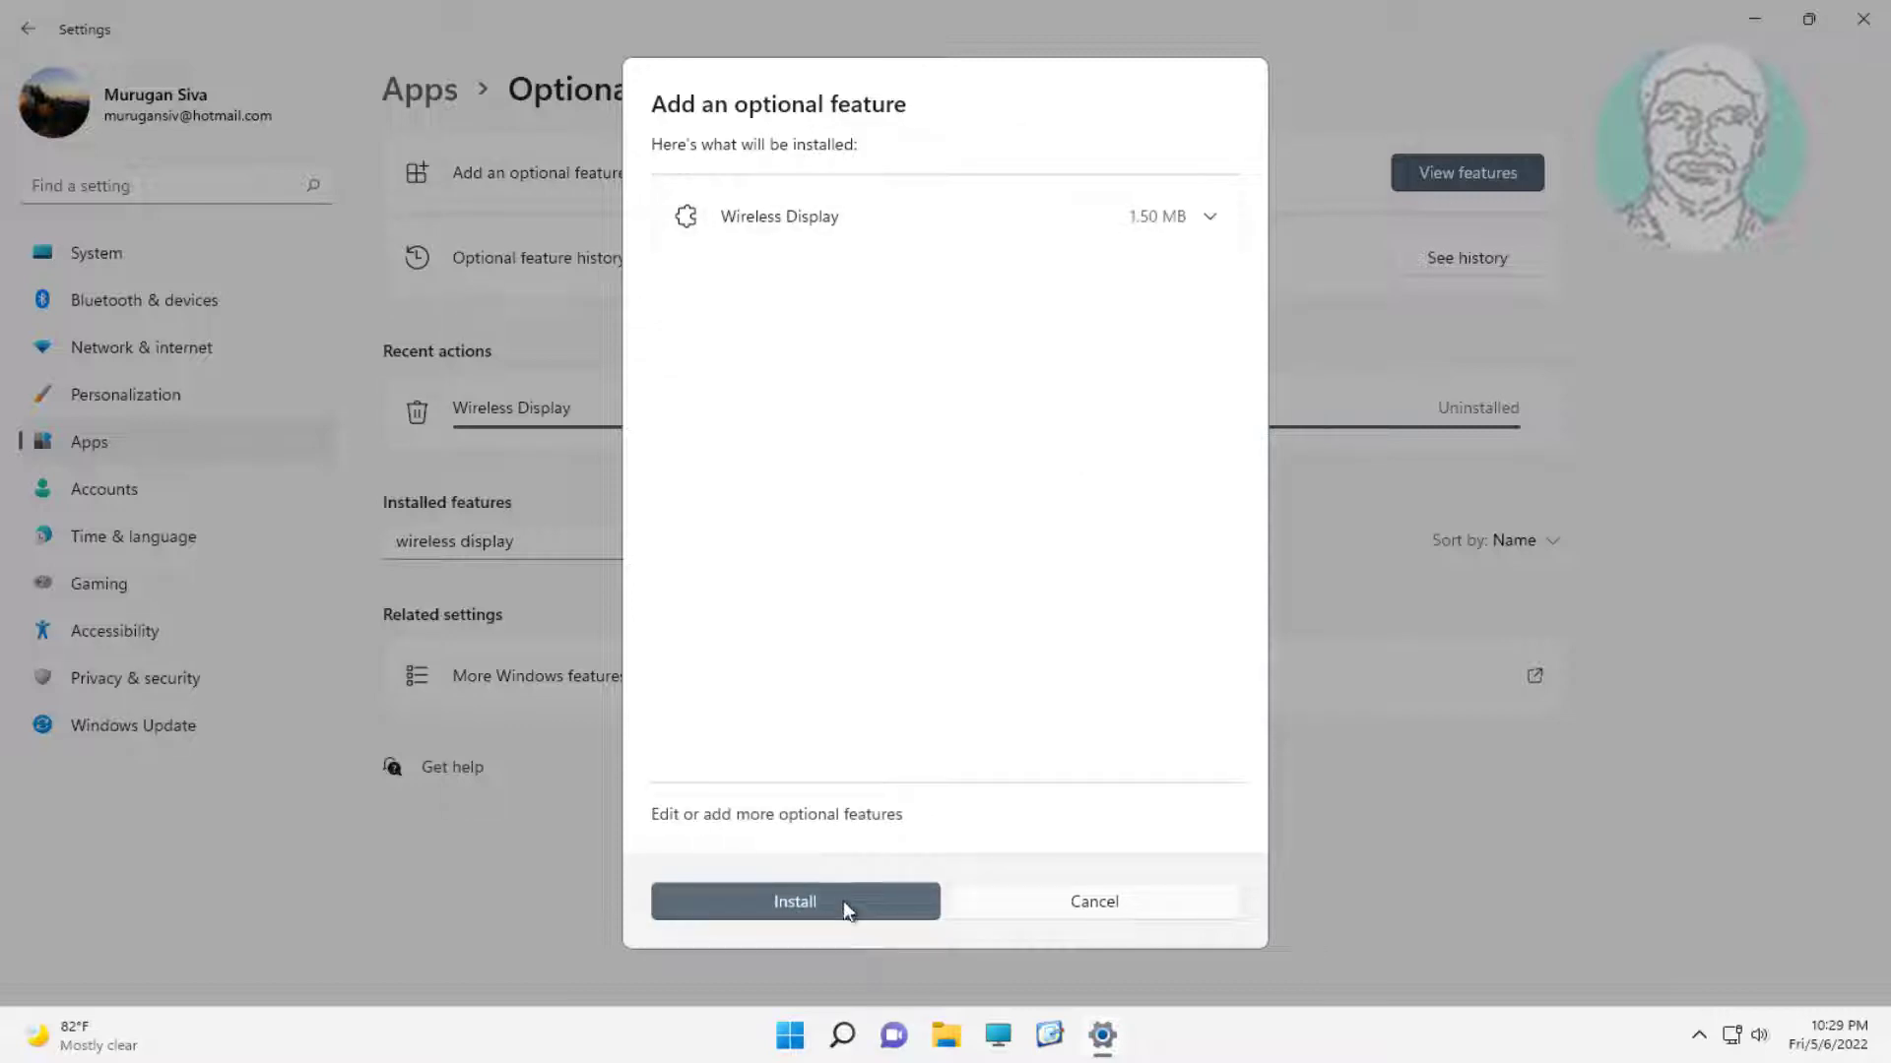
click(845, 906)
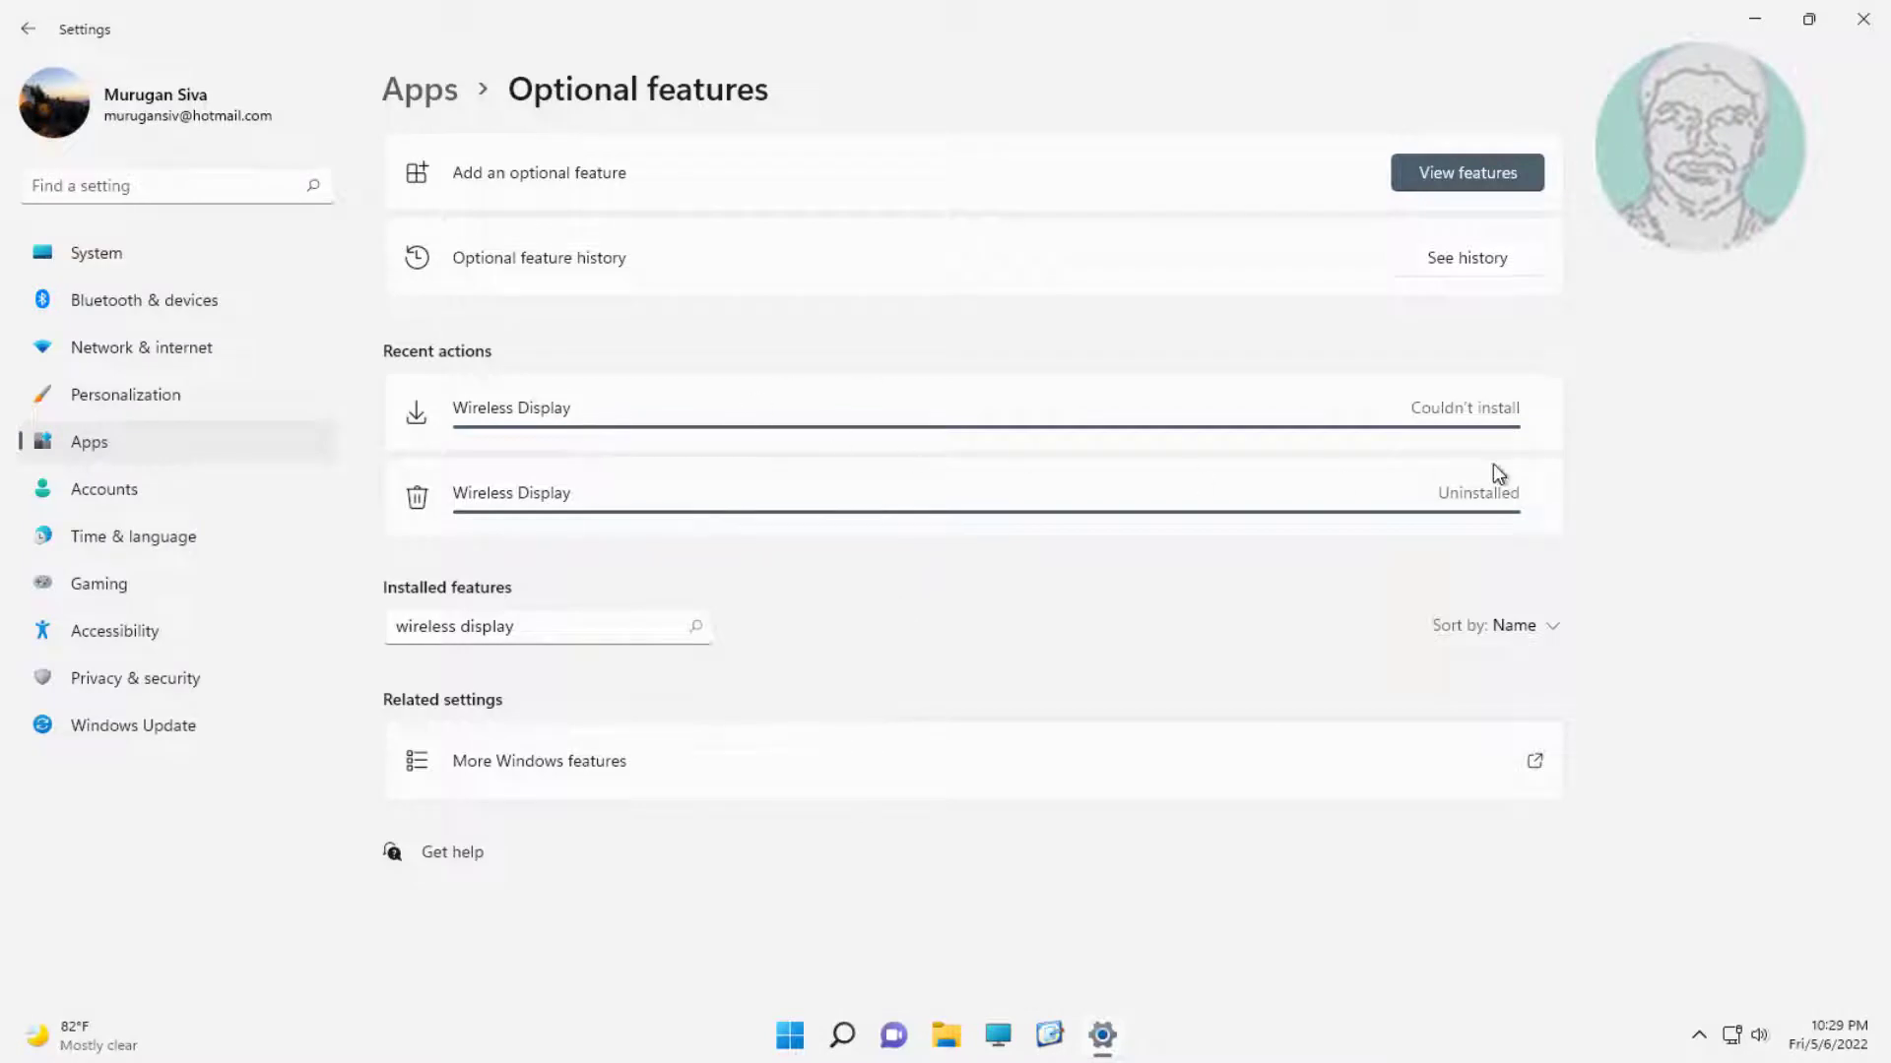
Step: Close Settings, relaunch it from Start and go to the Network & internet page
click(1855, 23)
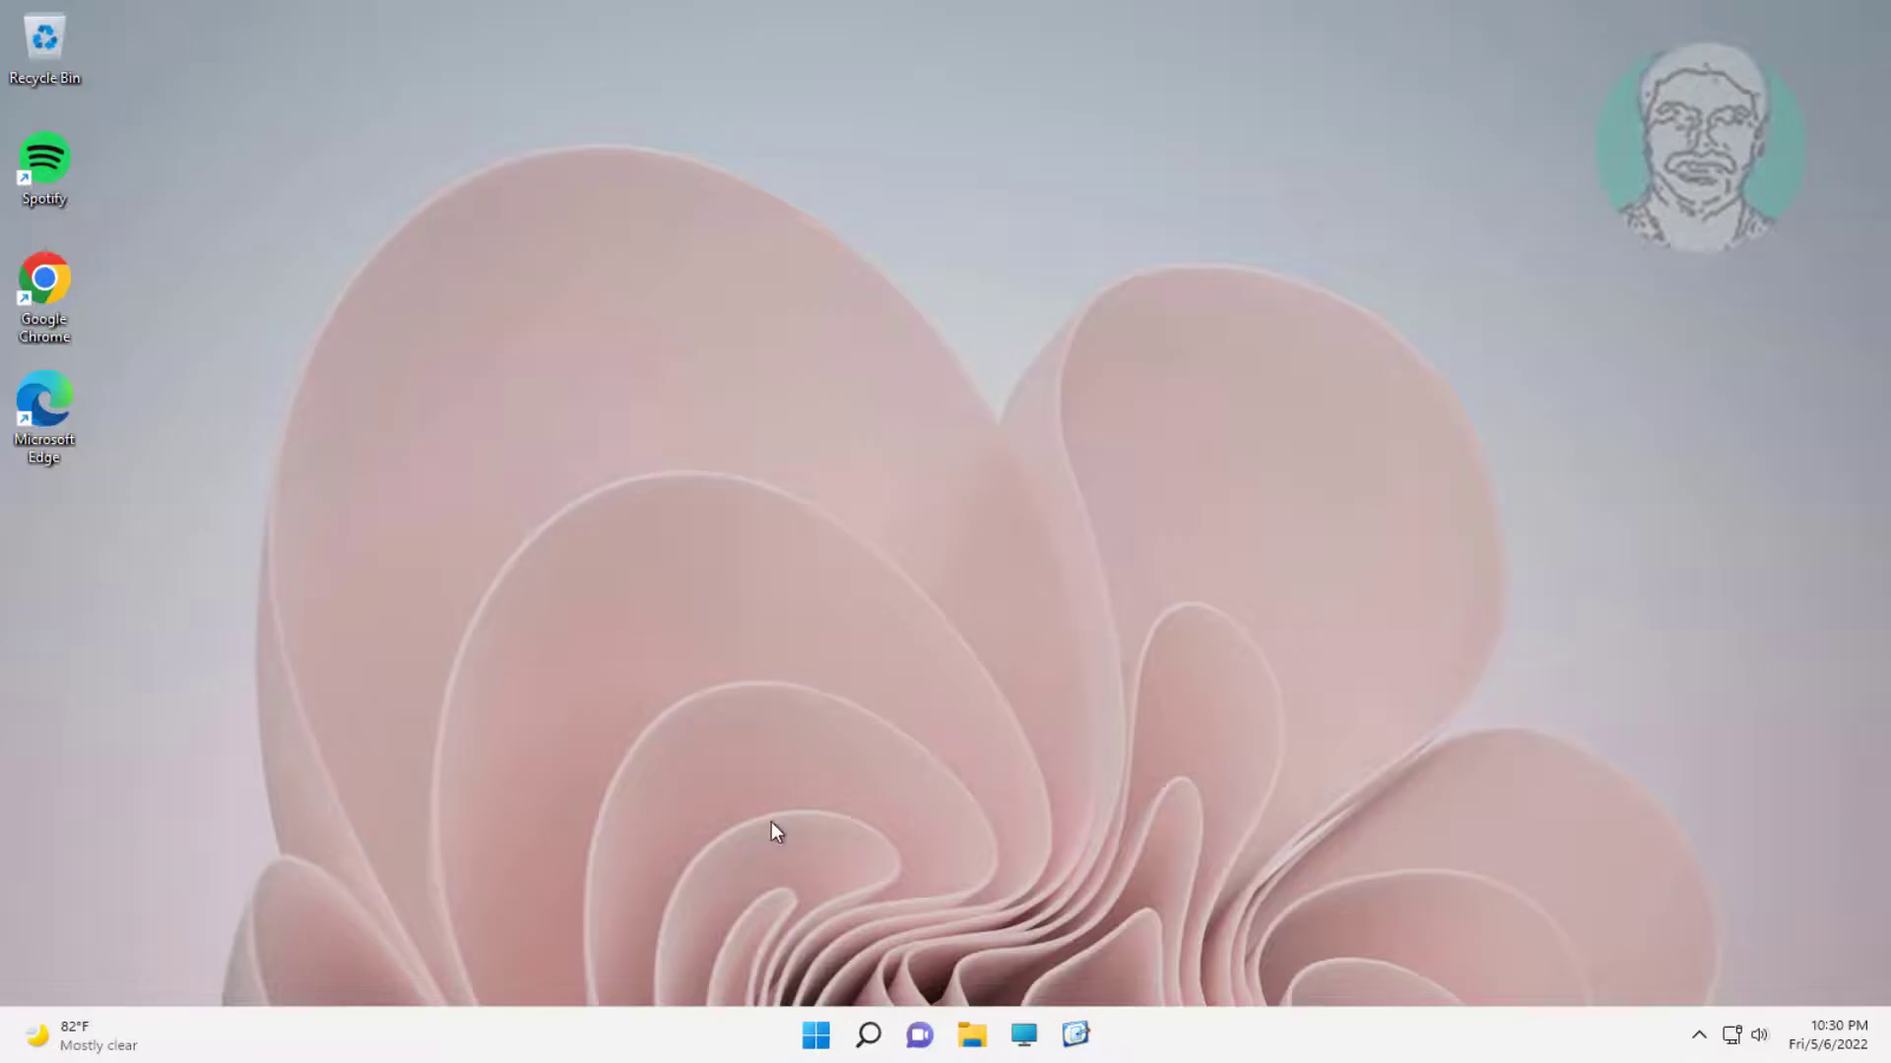
click(808, 1036)
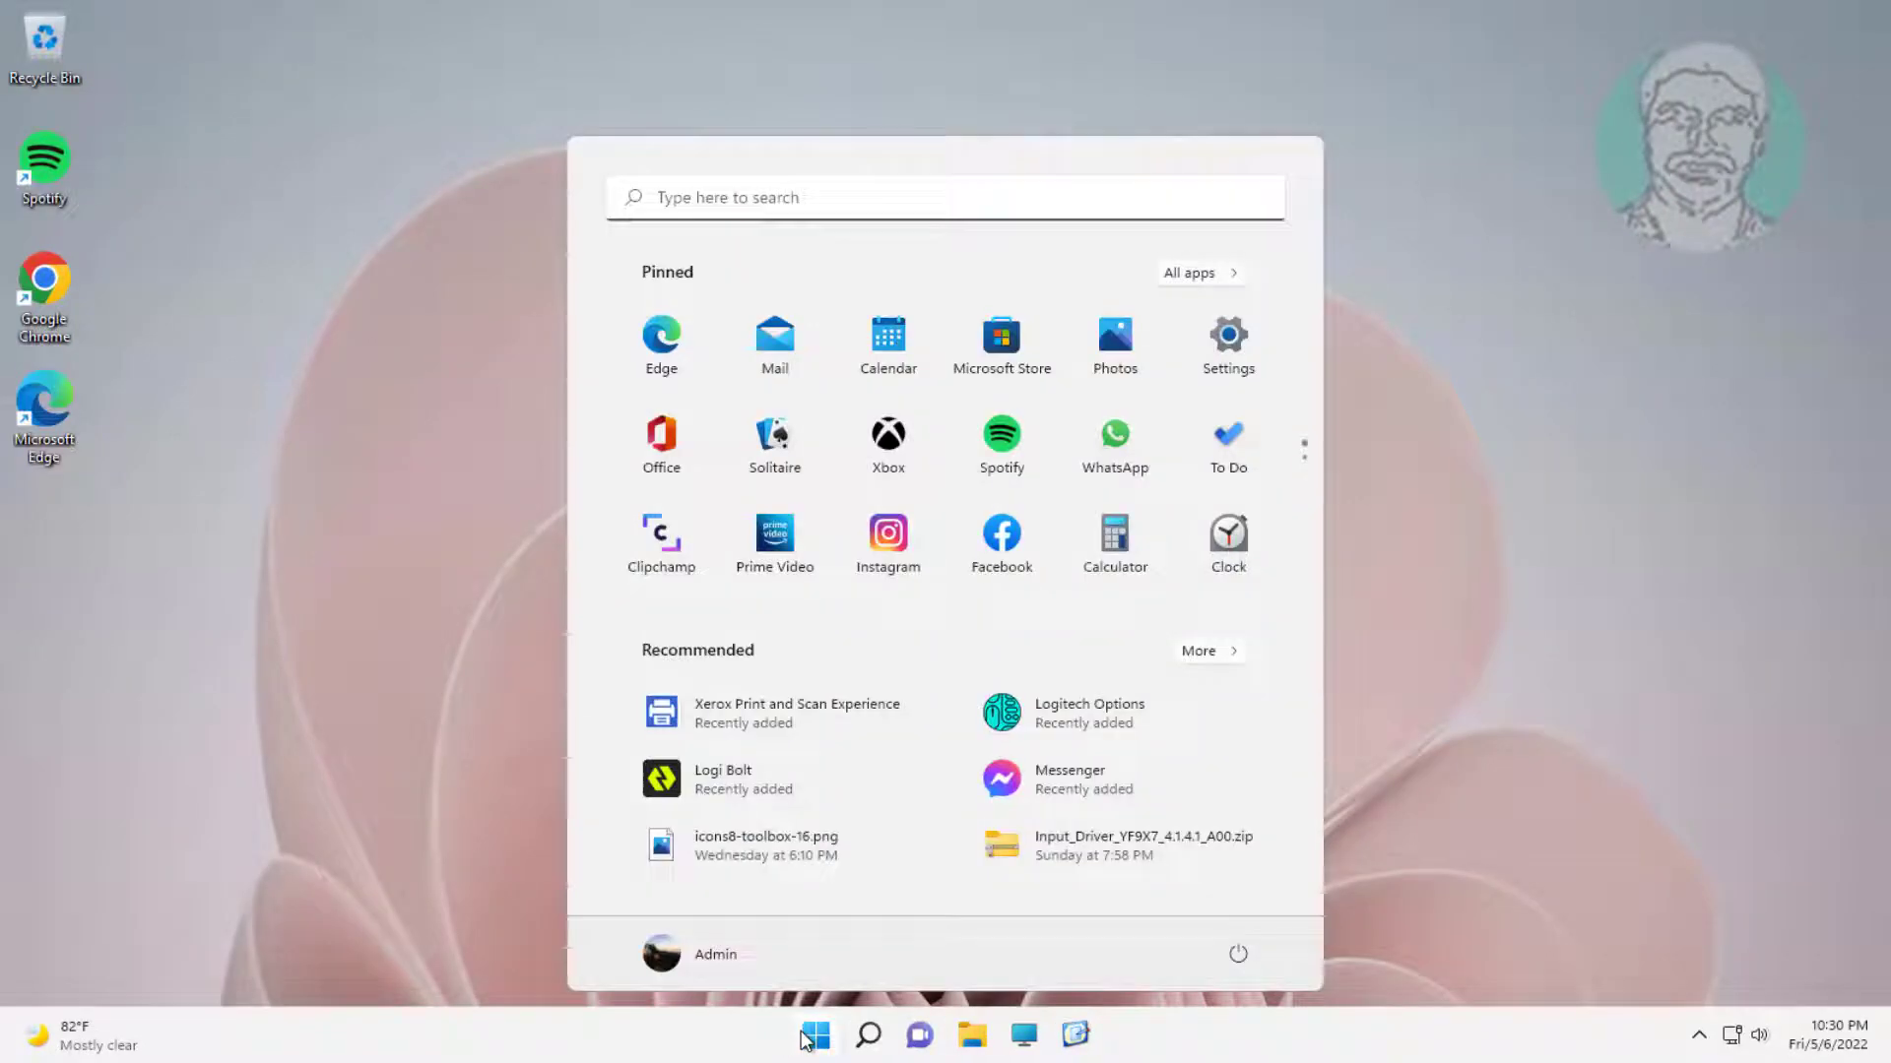
click(1224, 369)
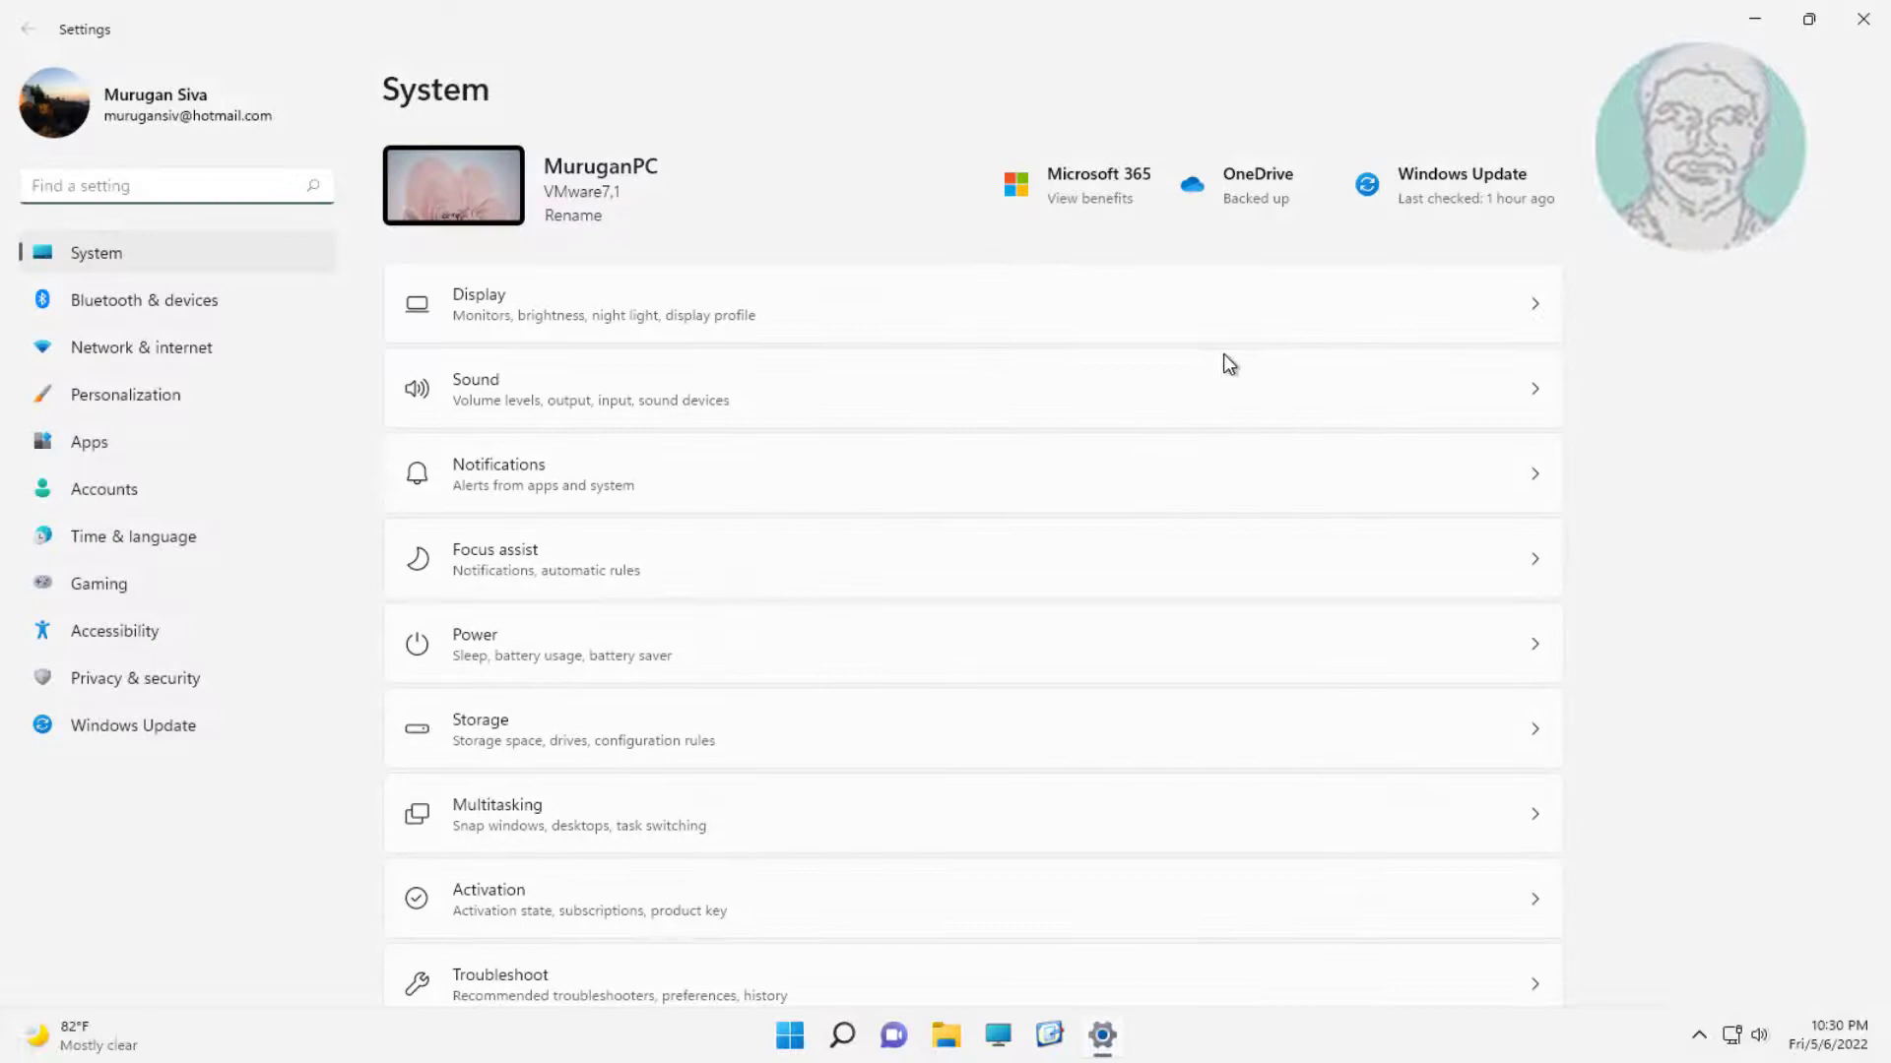
click(153, 358)
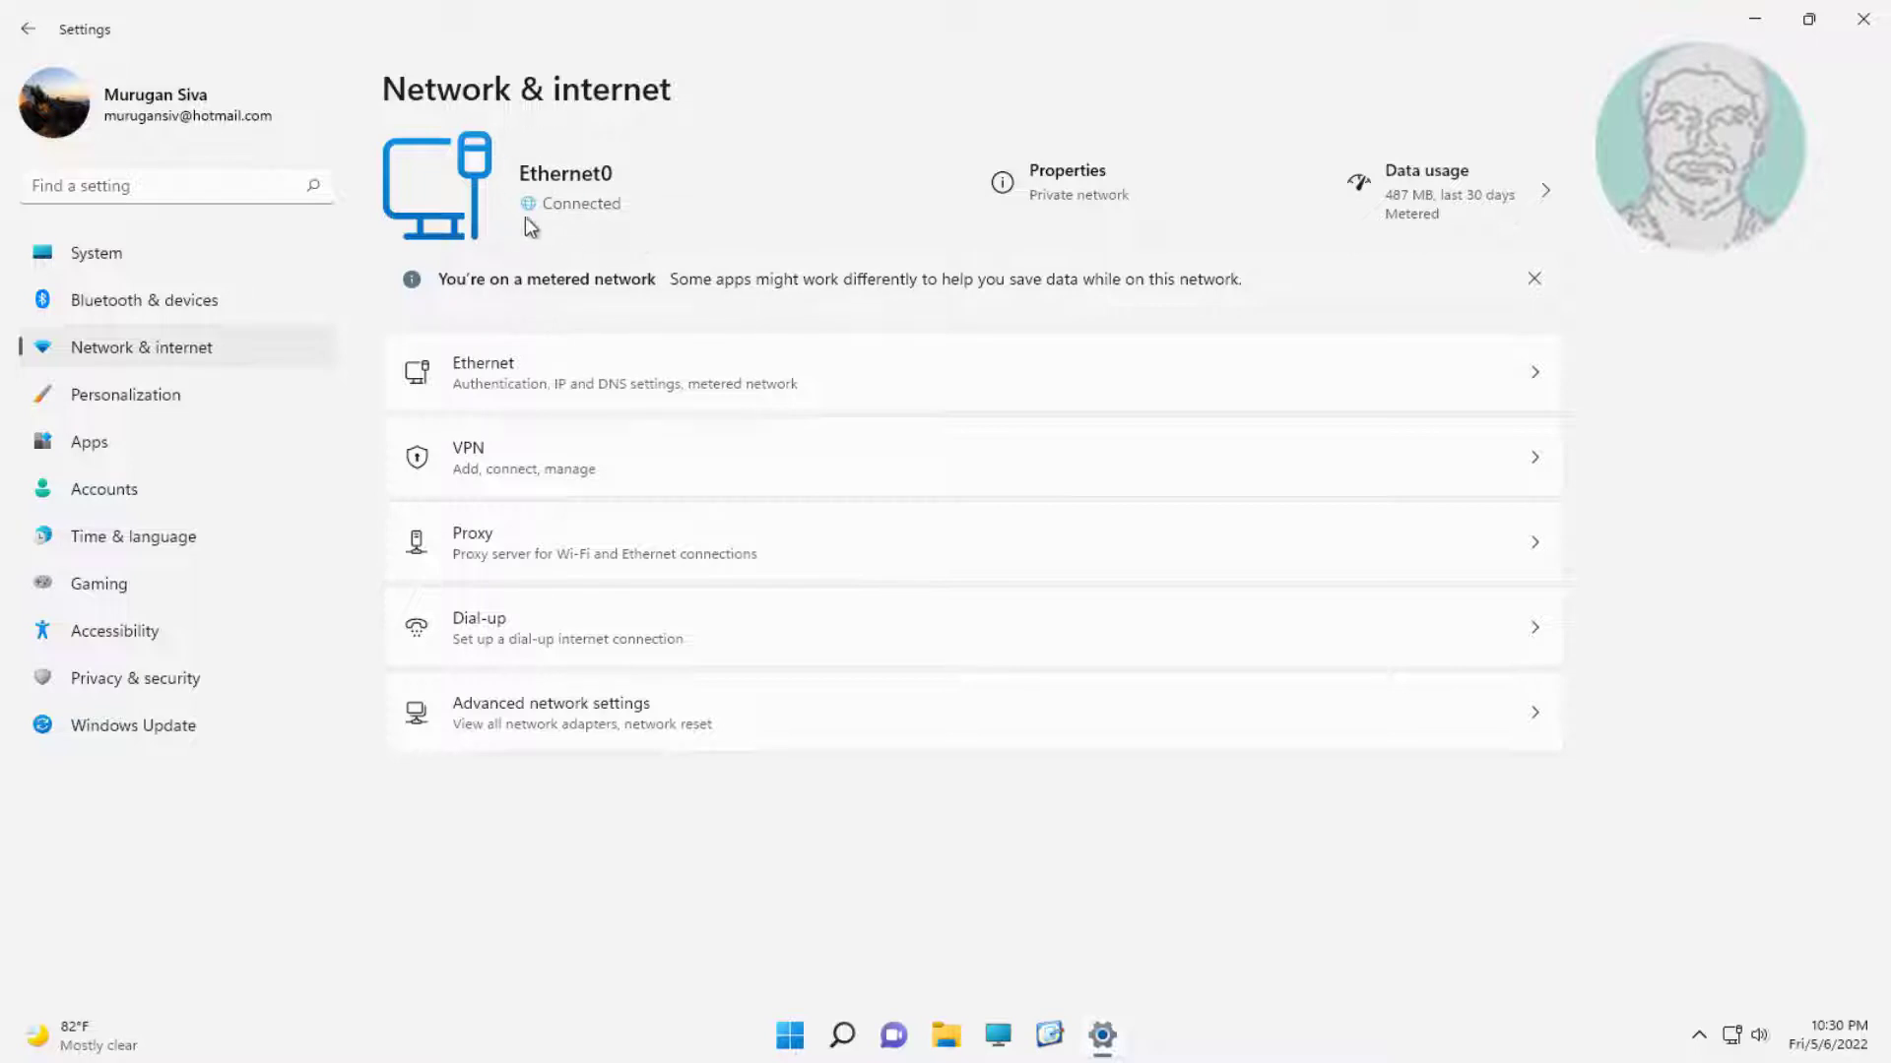
Step: Turn off Metered connection on the Ethernet network's settings
click(607, 365)
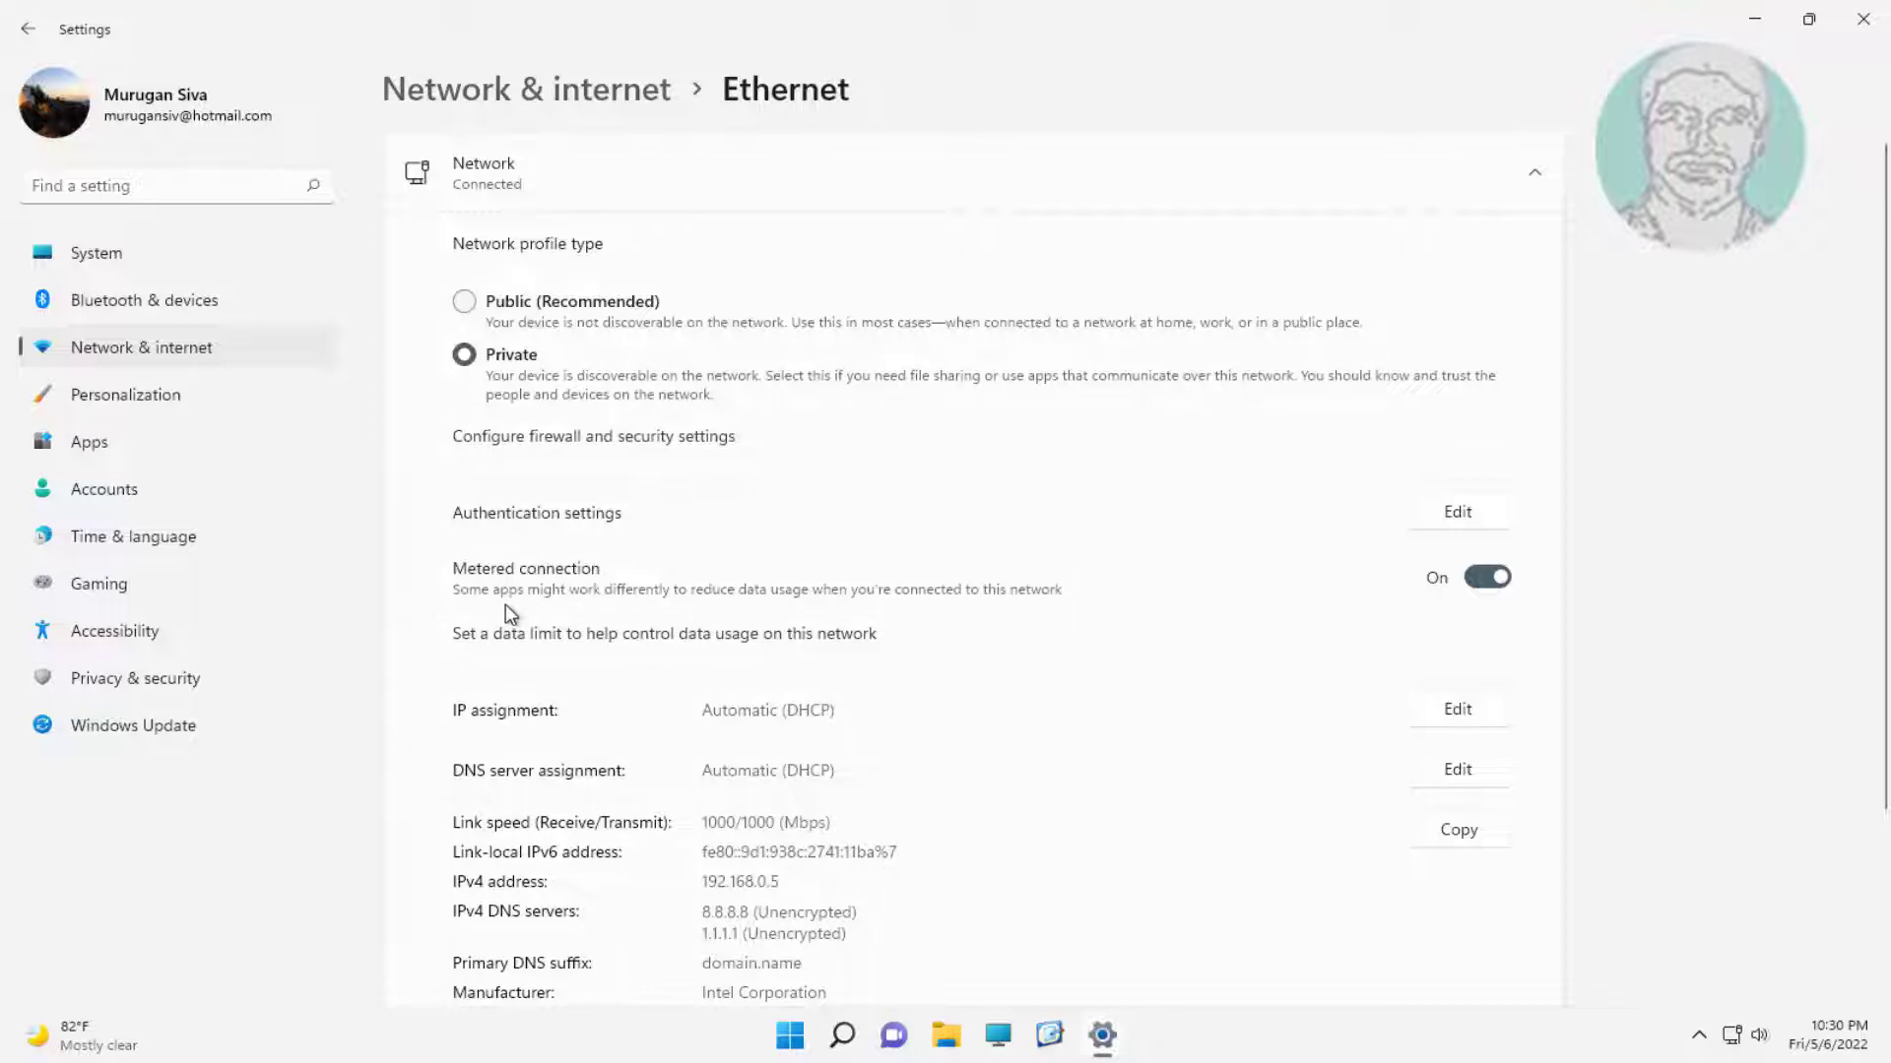
click(1477, 583)
Step: From Apps > Optional features, search 'wireless display', select Wireless Display and install it
click(139, 440)
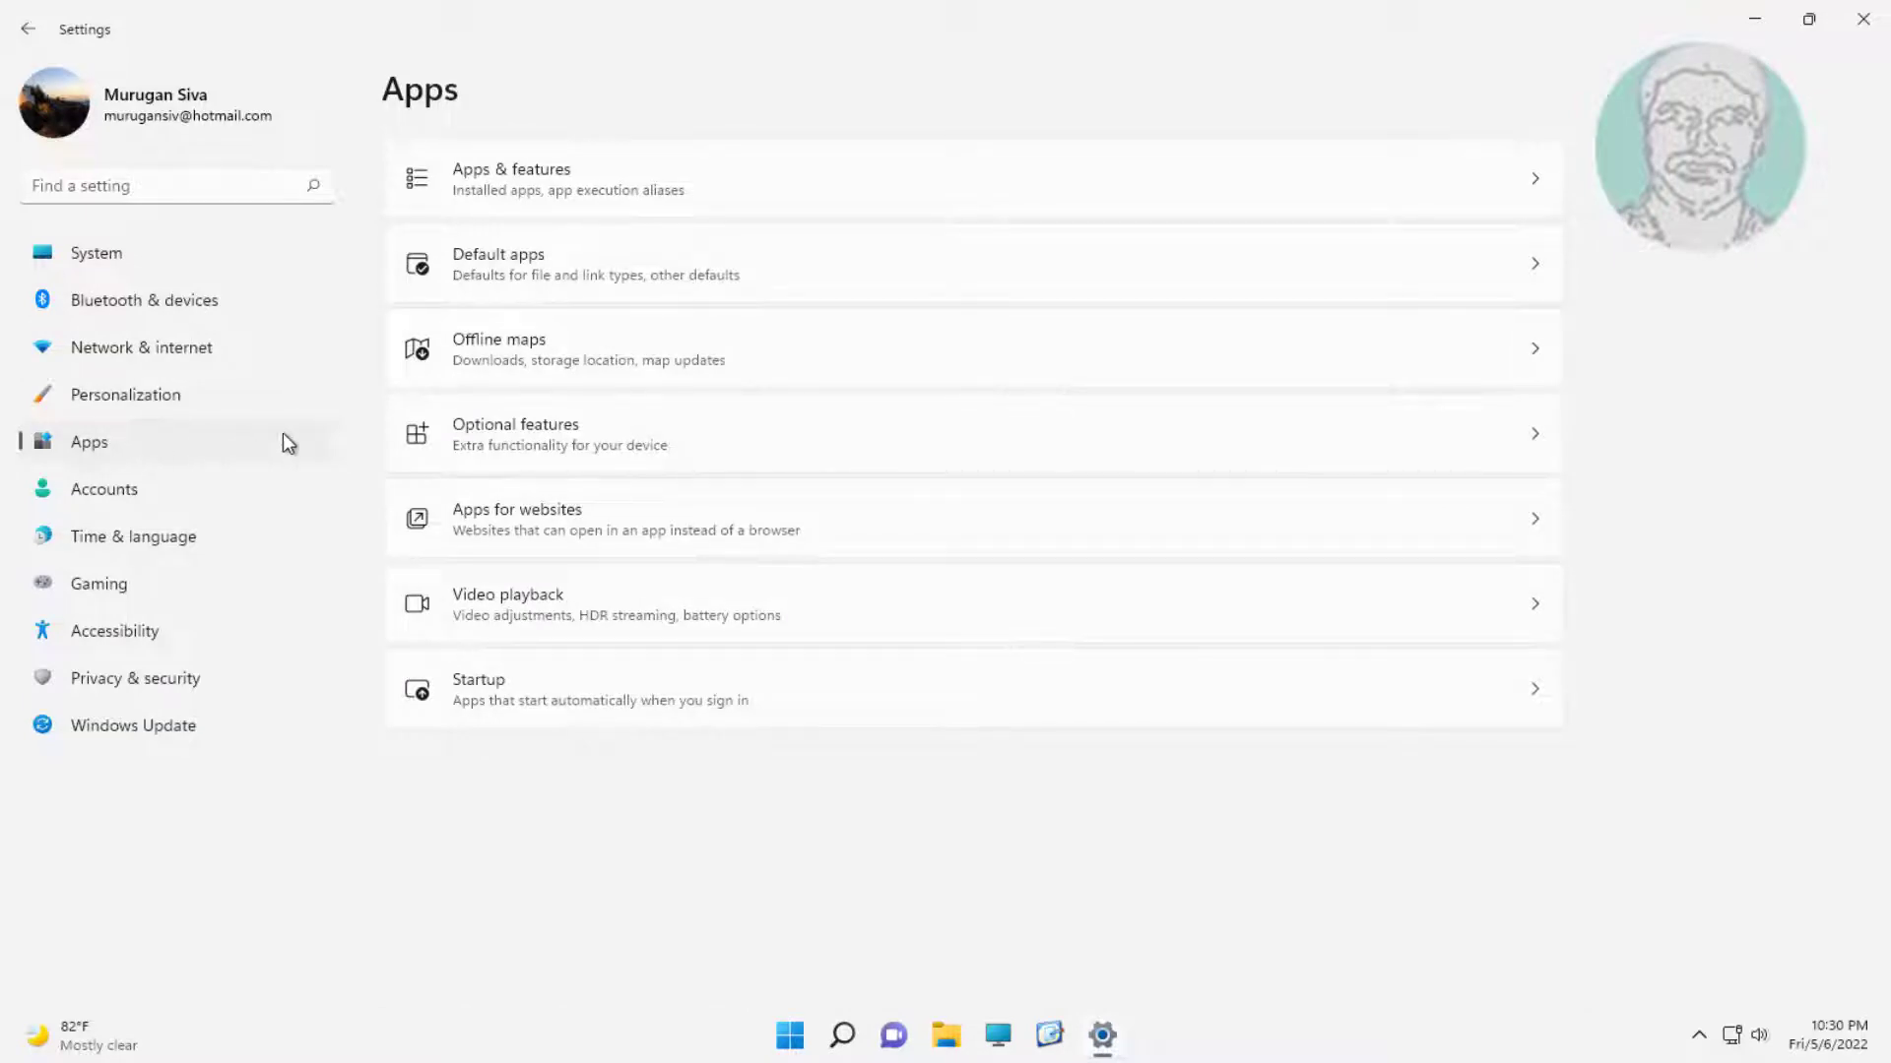
click(572, 445)
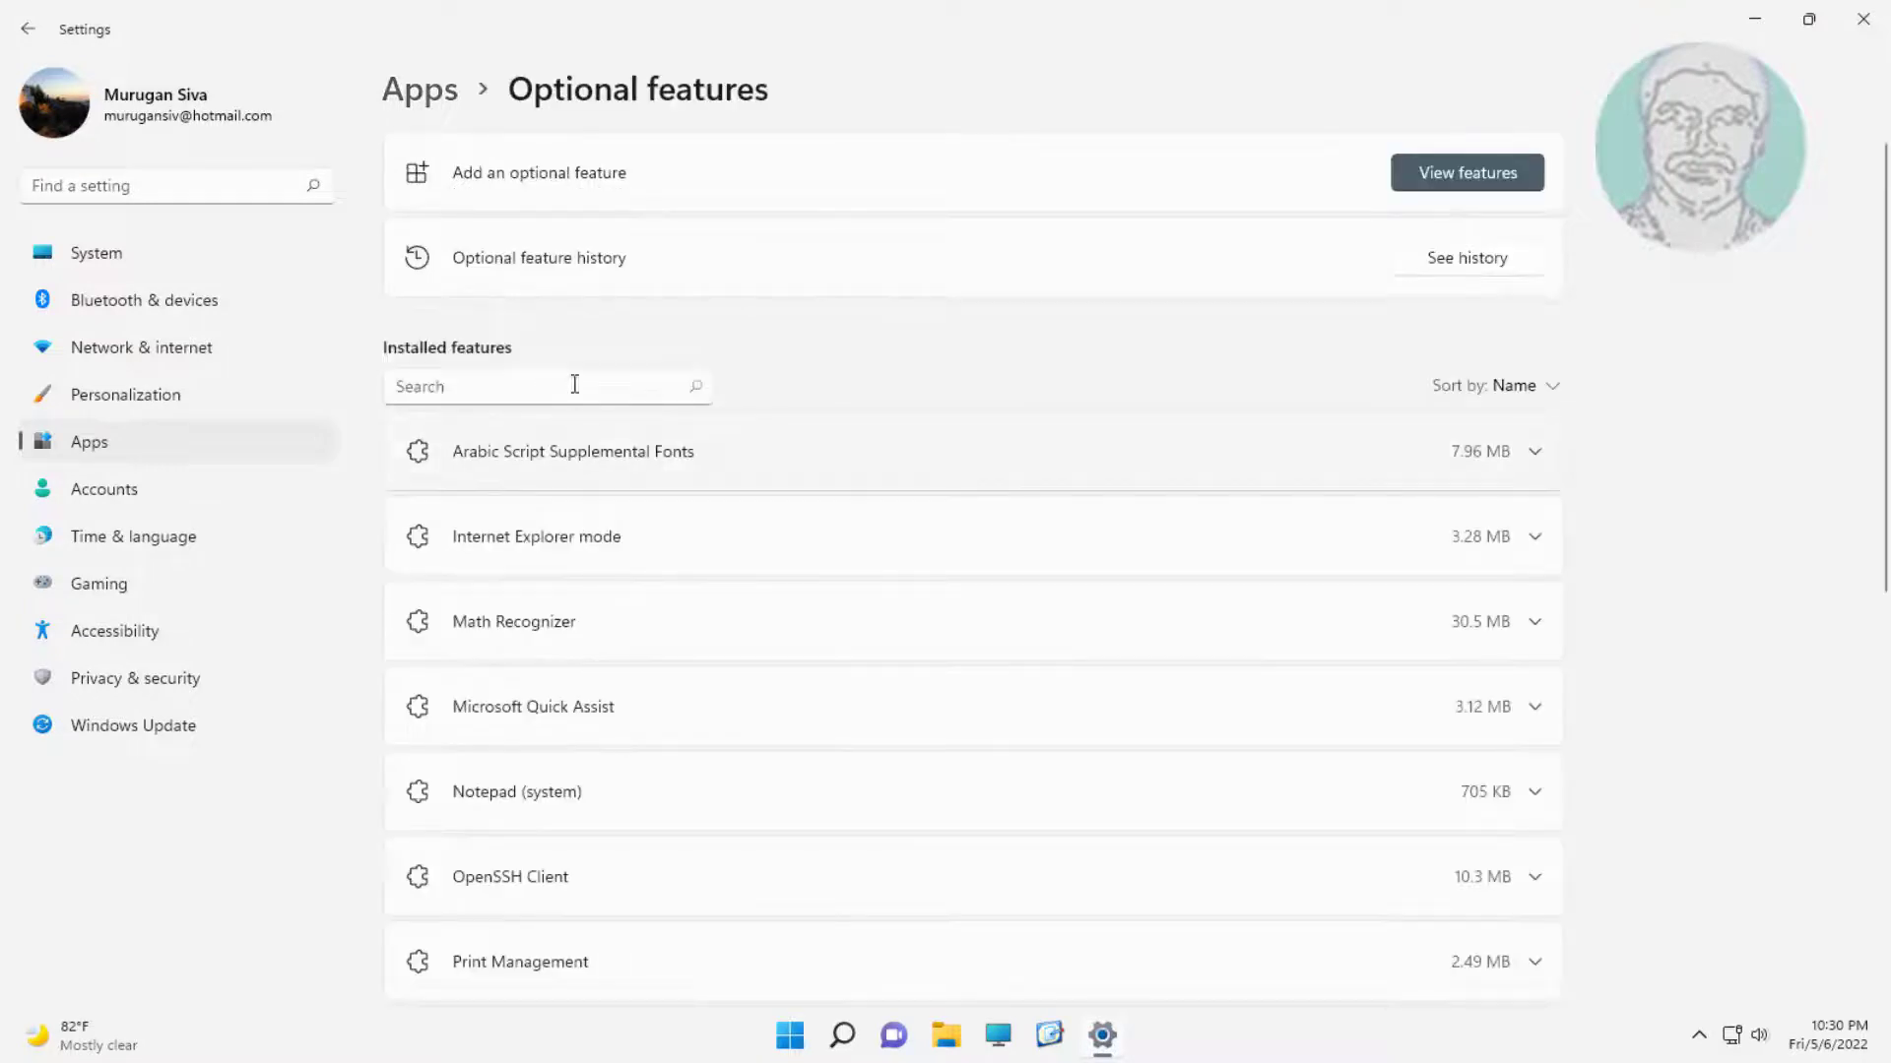
click(1457, 175)
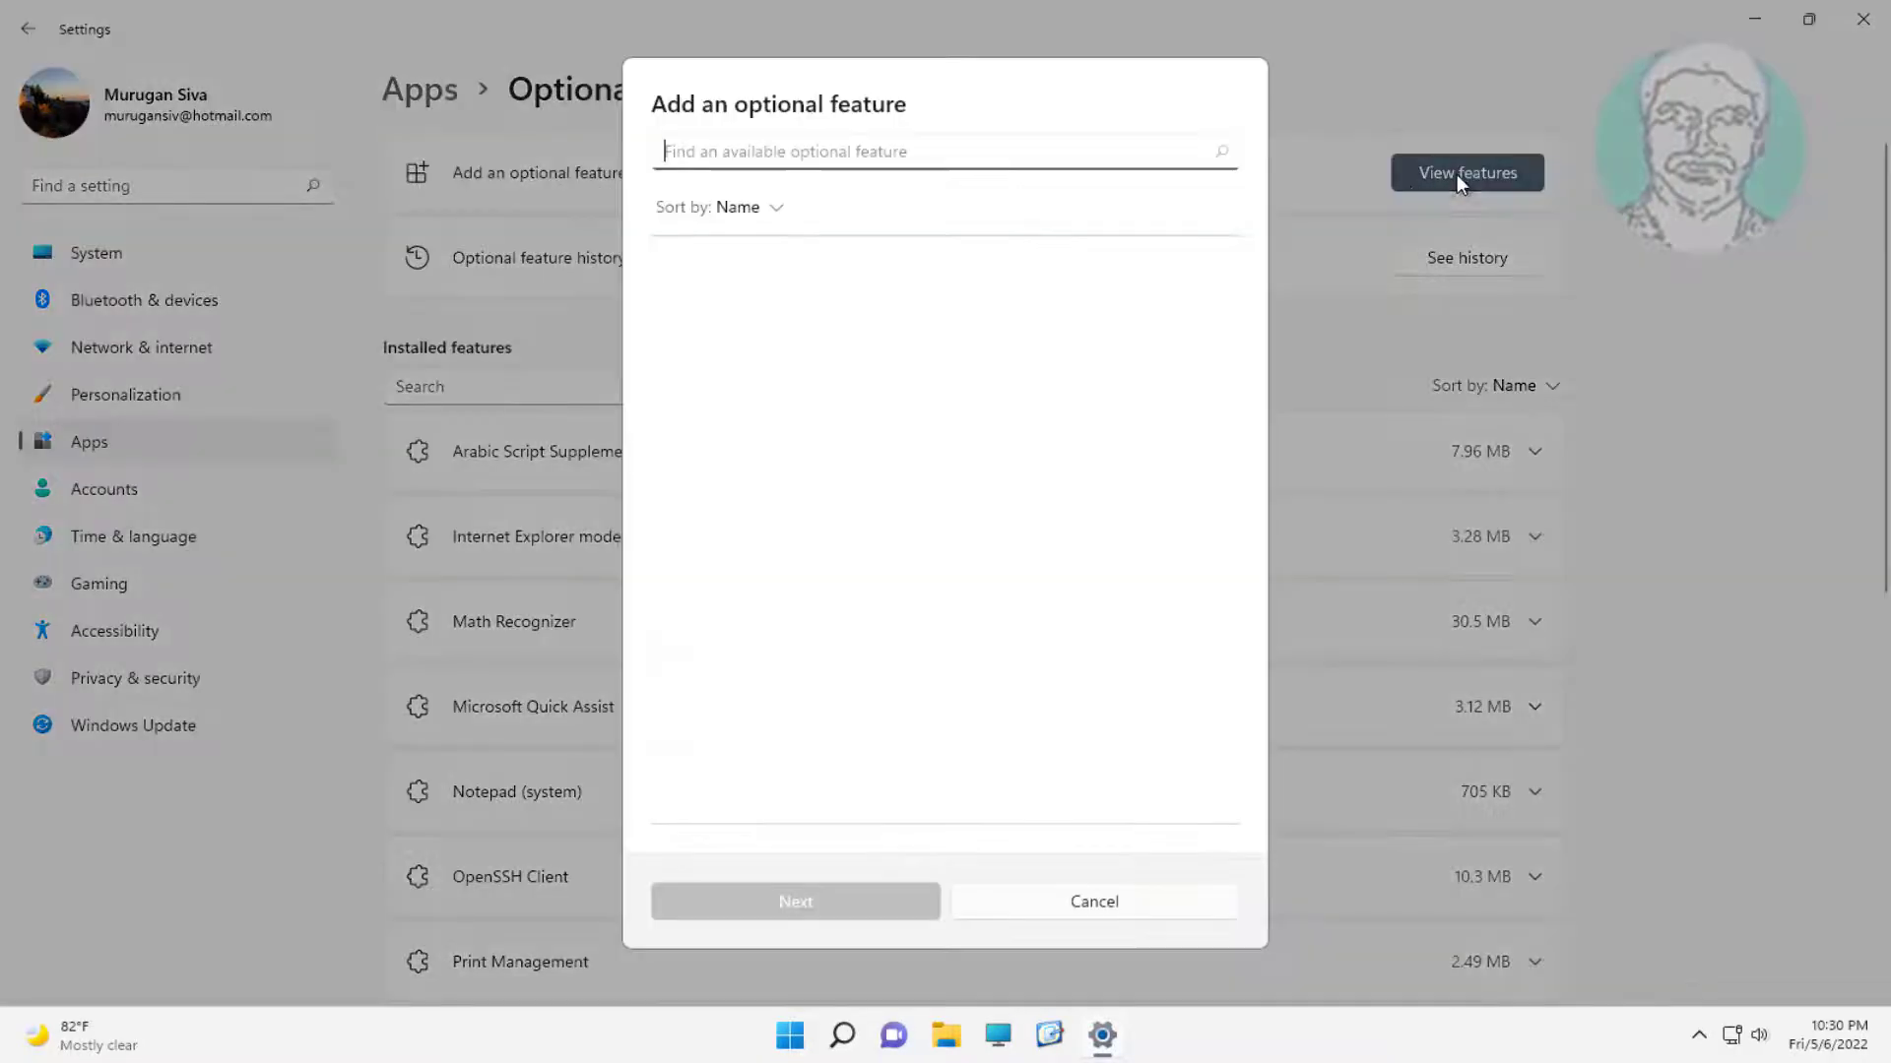
text(wire)
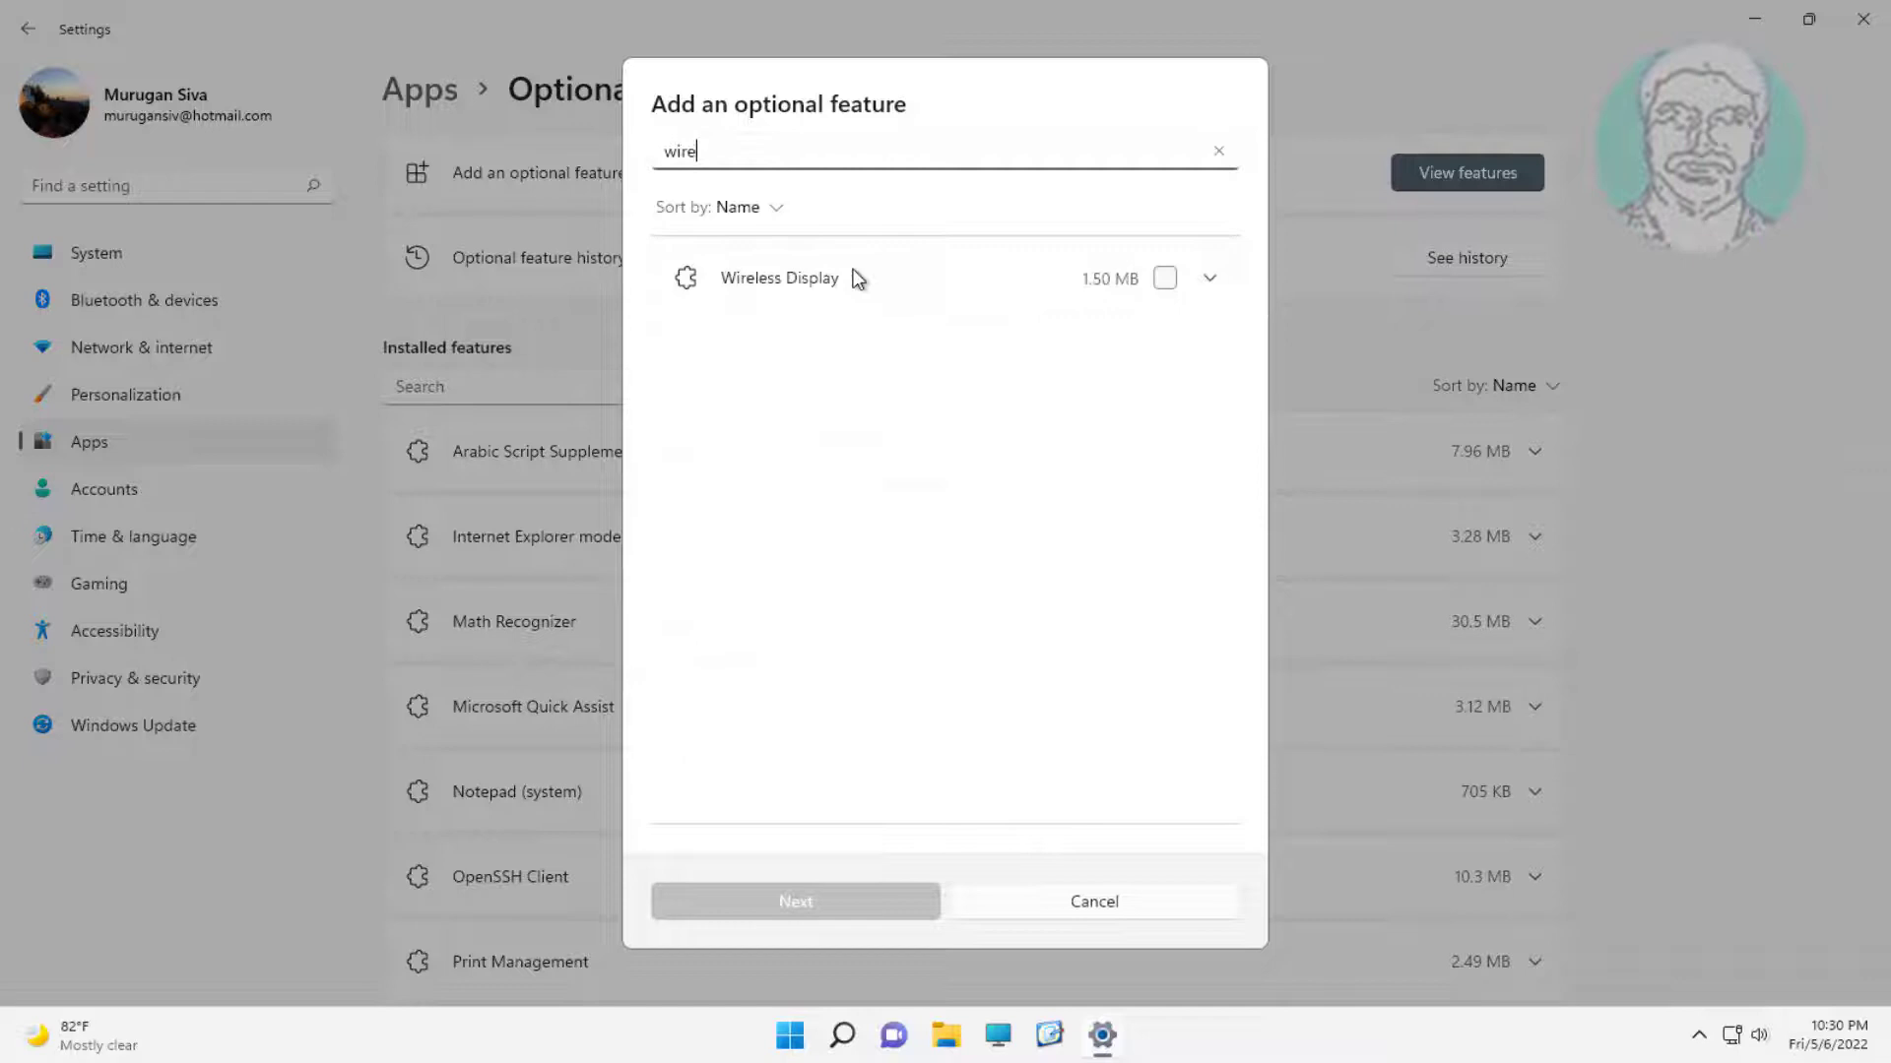
text(less dis)
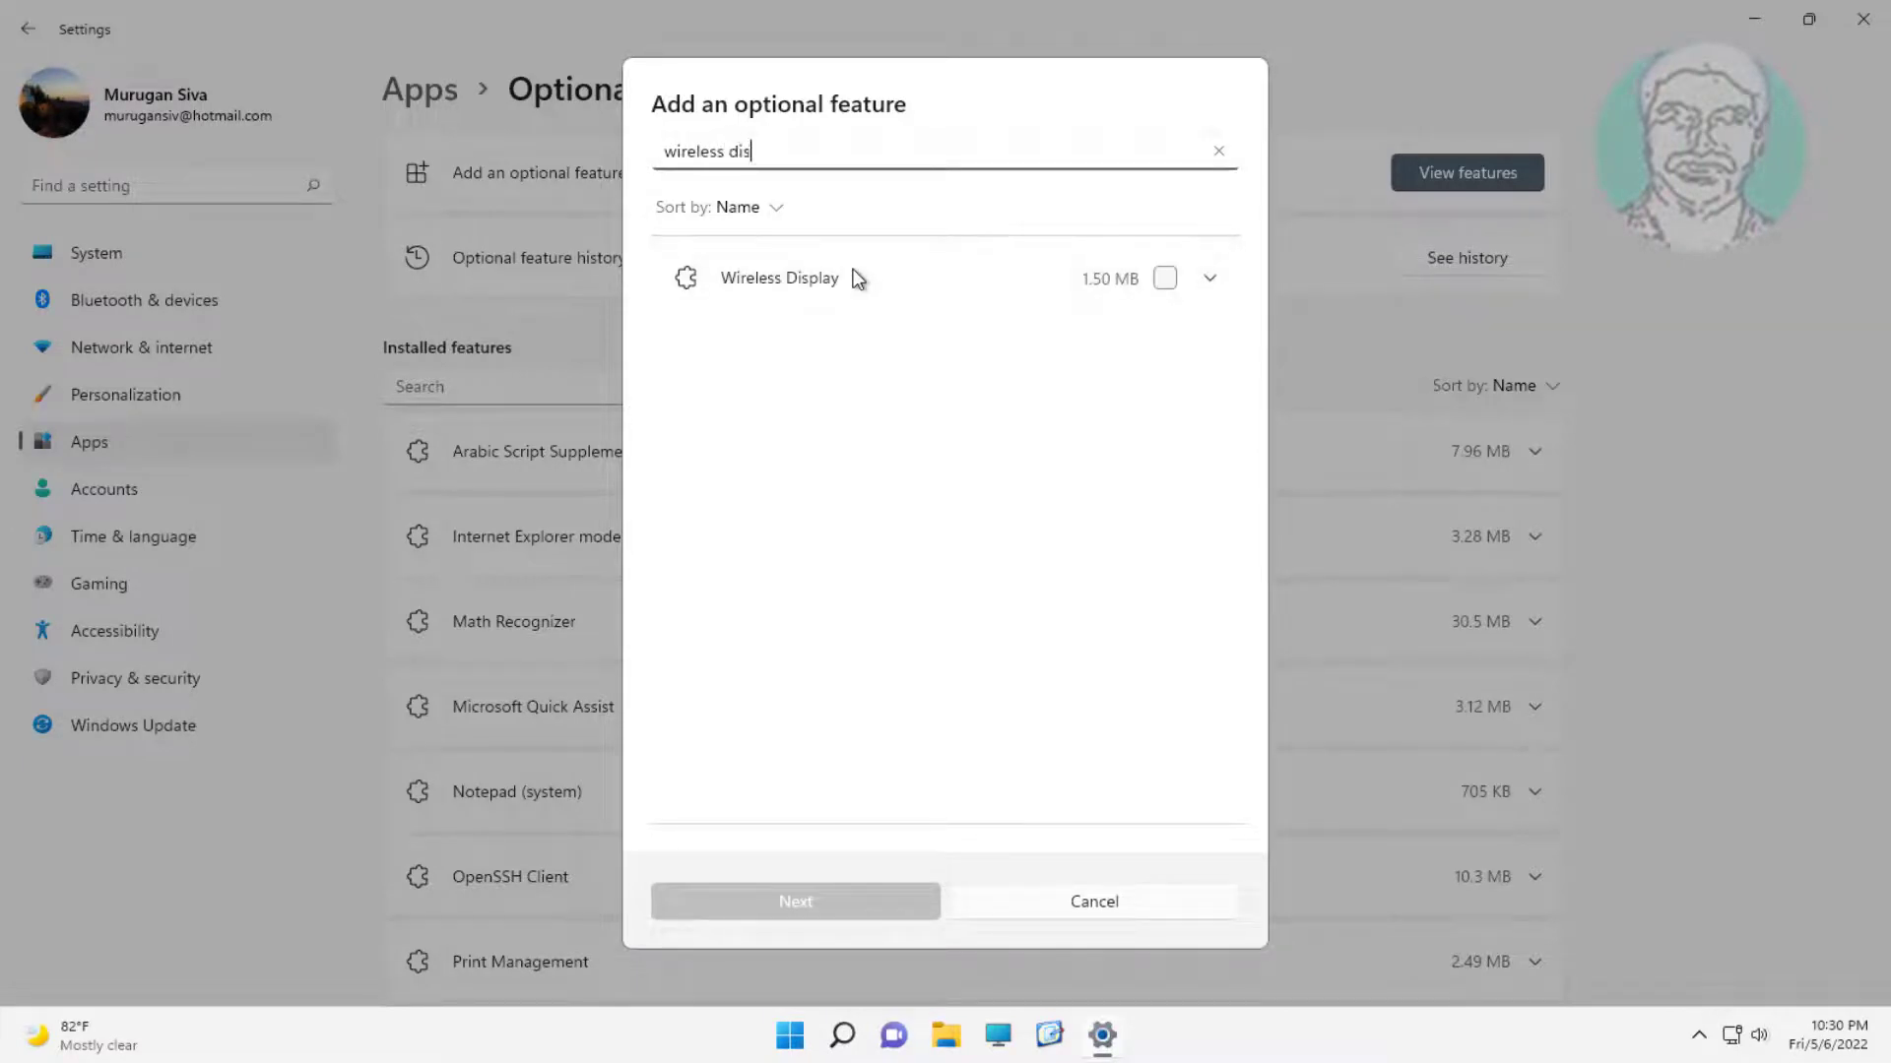
text(play)
click(1166, 279)
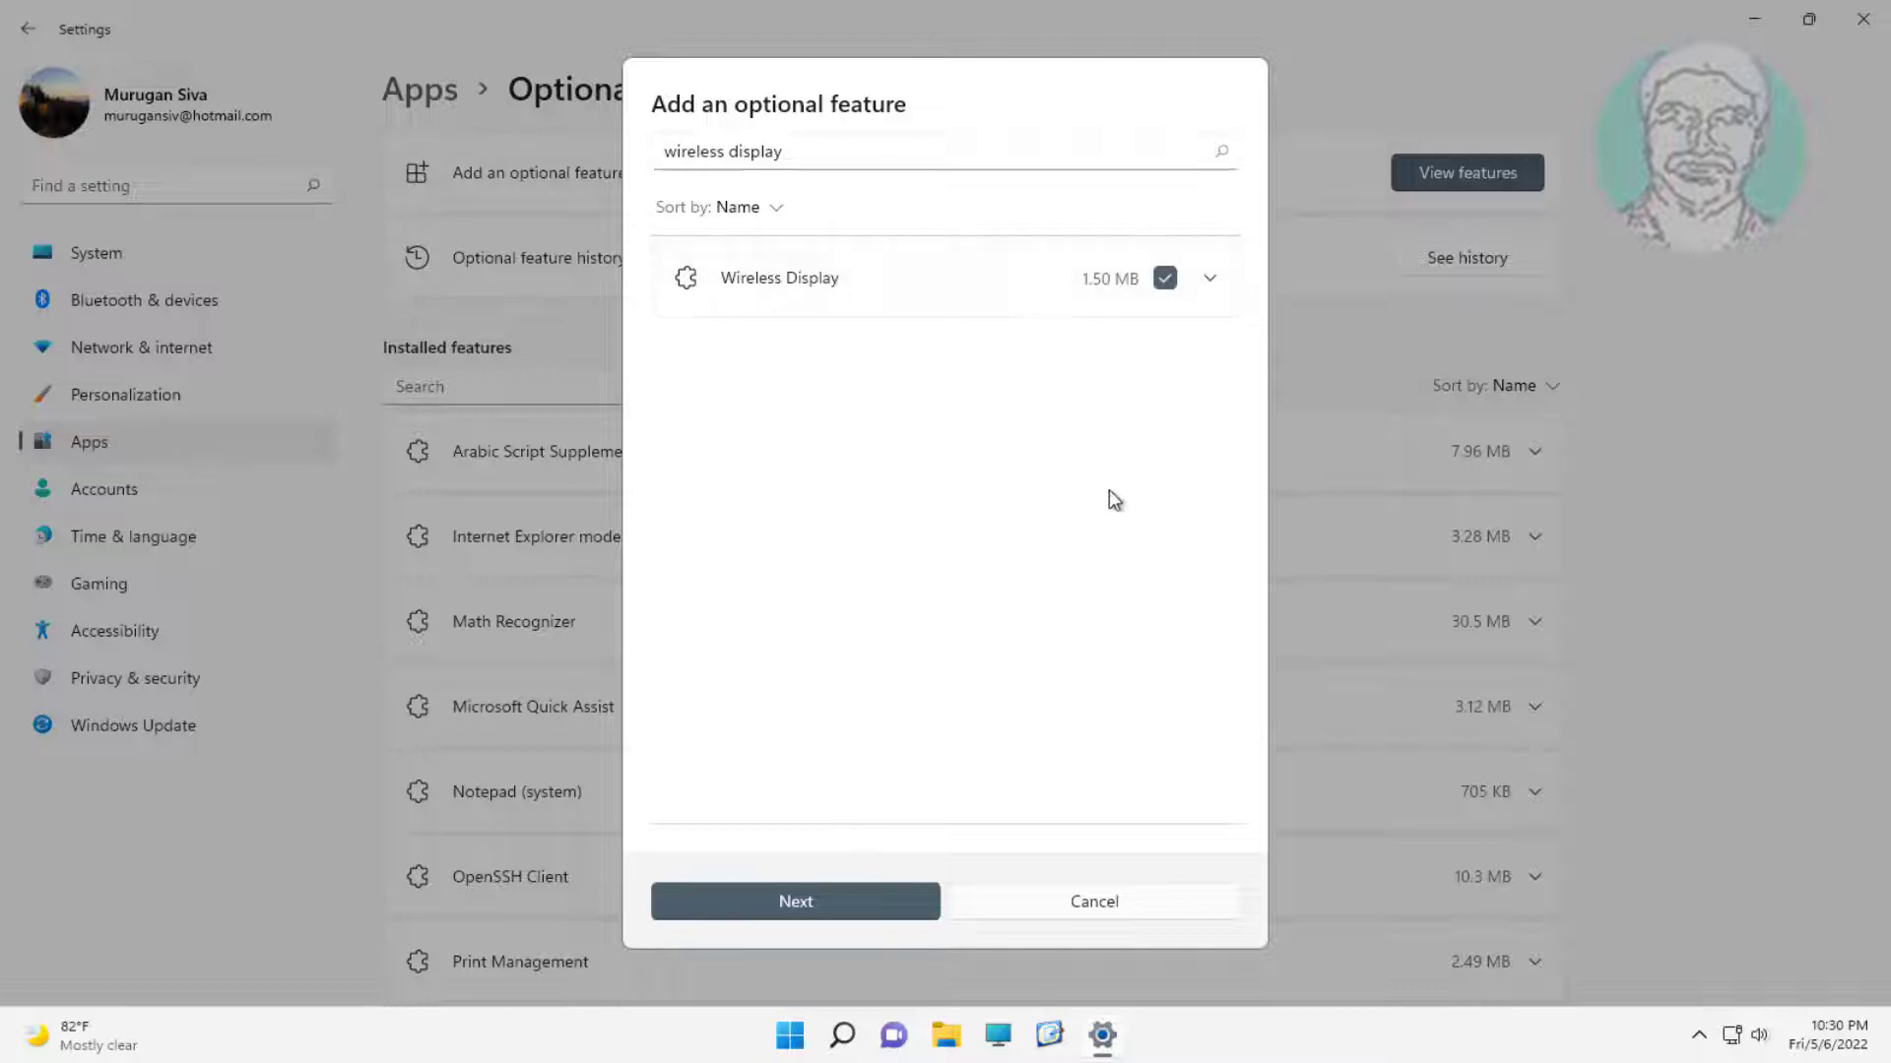
click(831, 900)
click(832, 900)
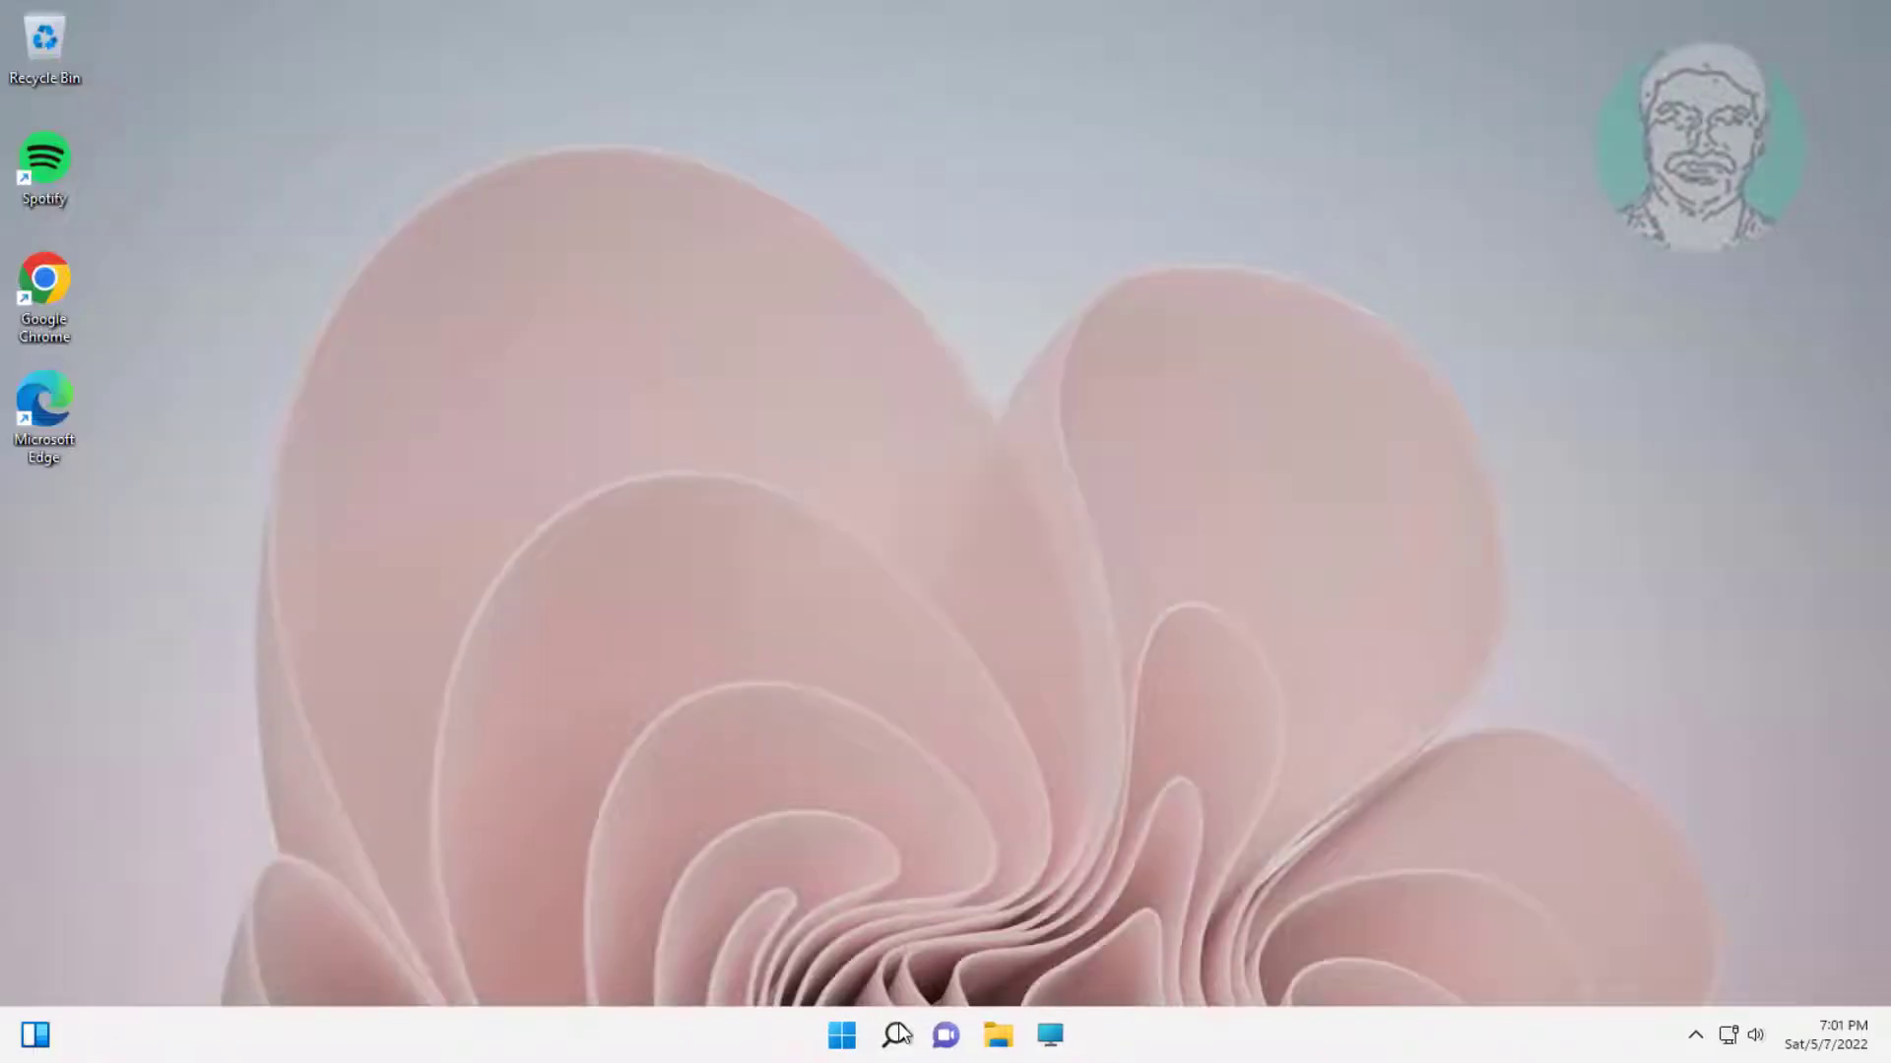
Step: Search 'cmd' and run Command Prompt as administrator
click(896, 1034)
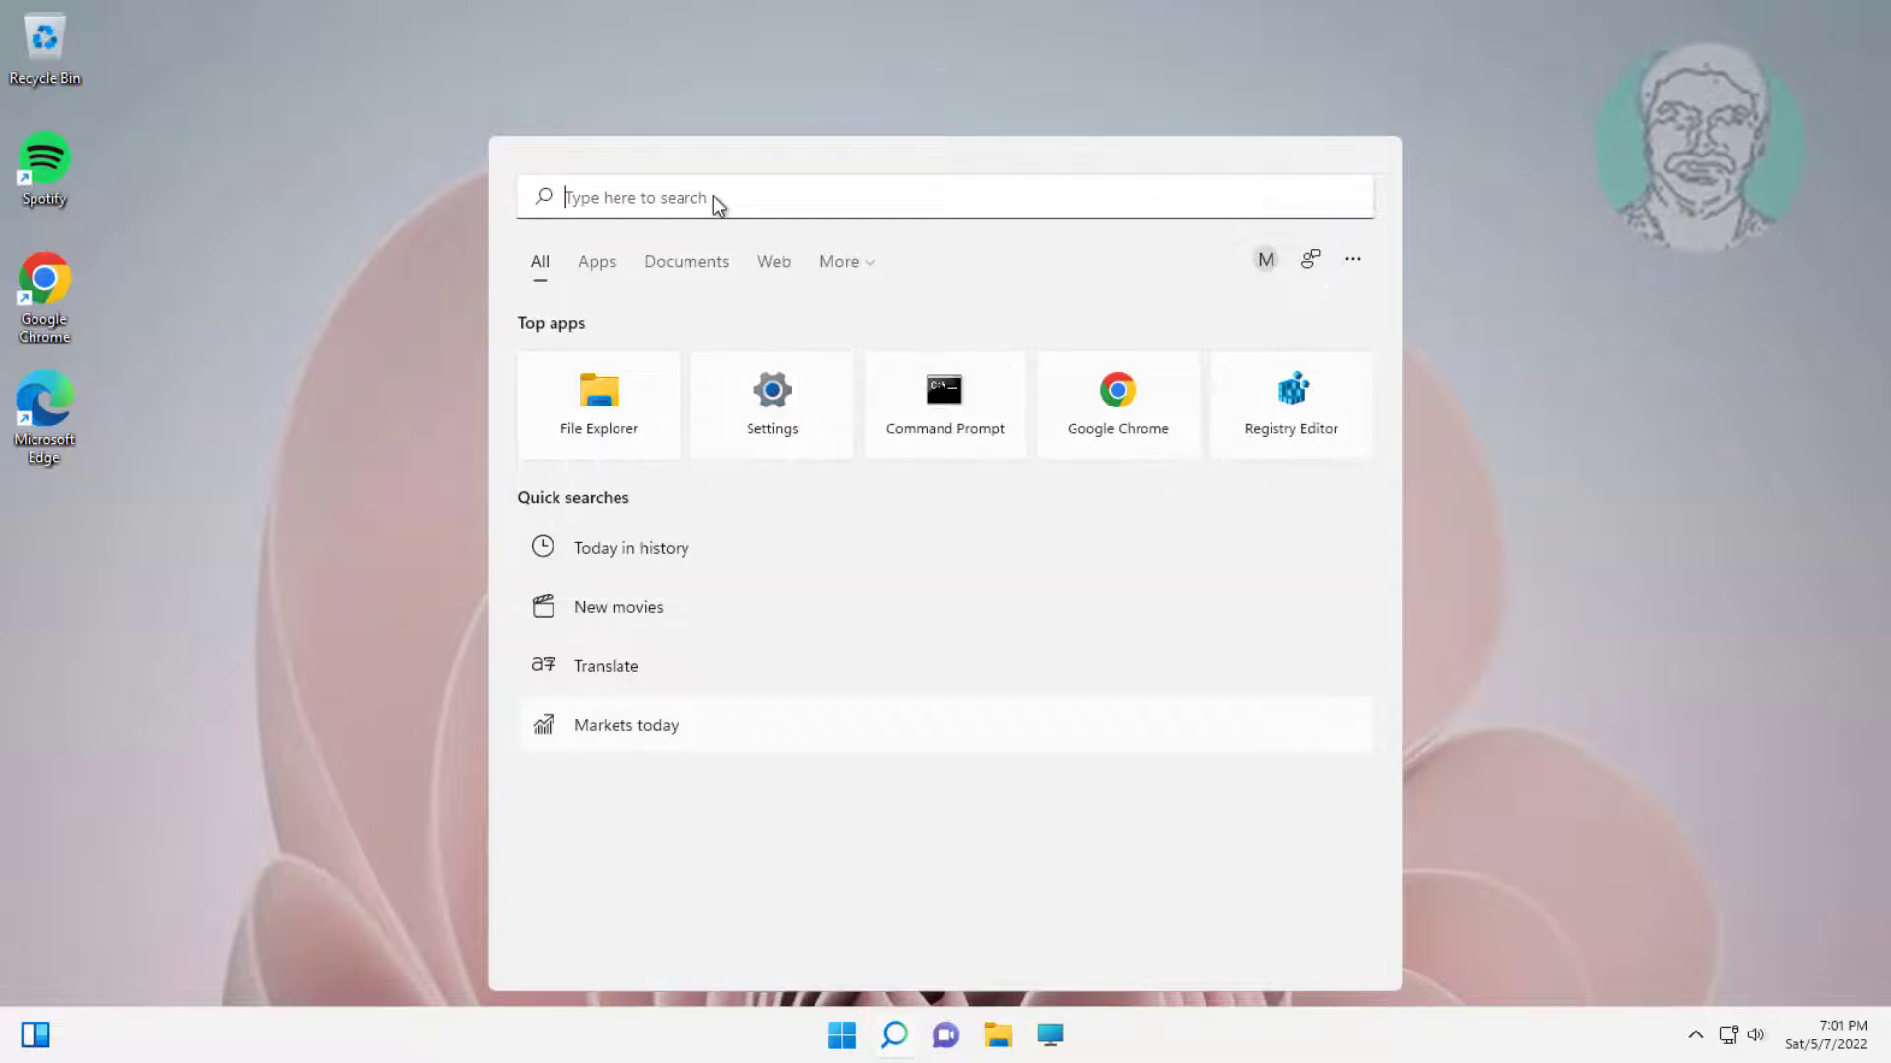
text(cmd)
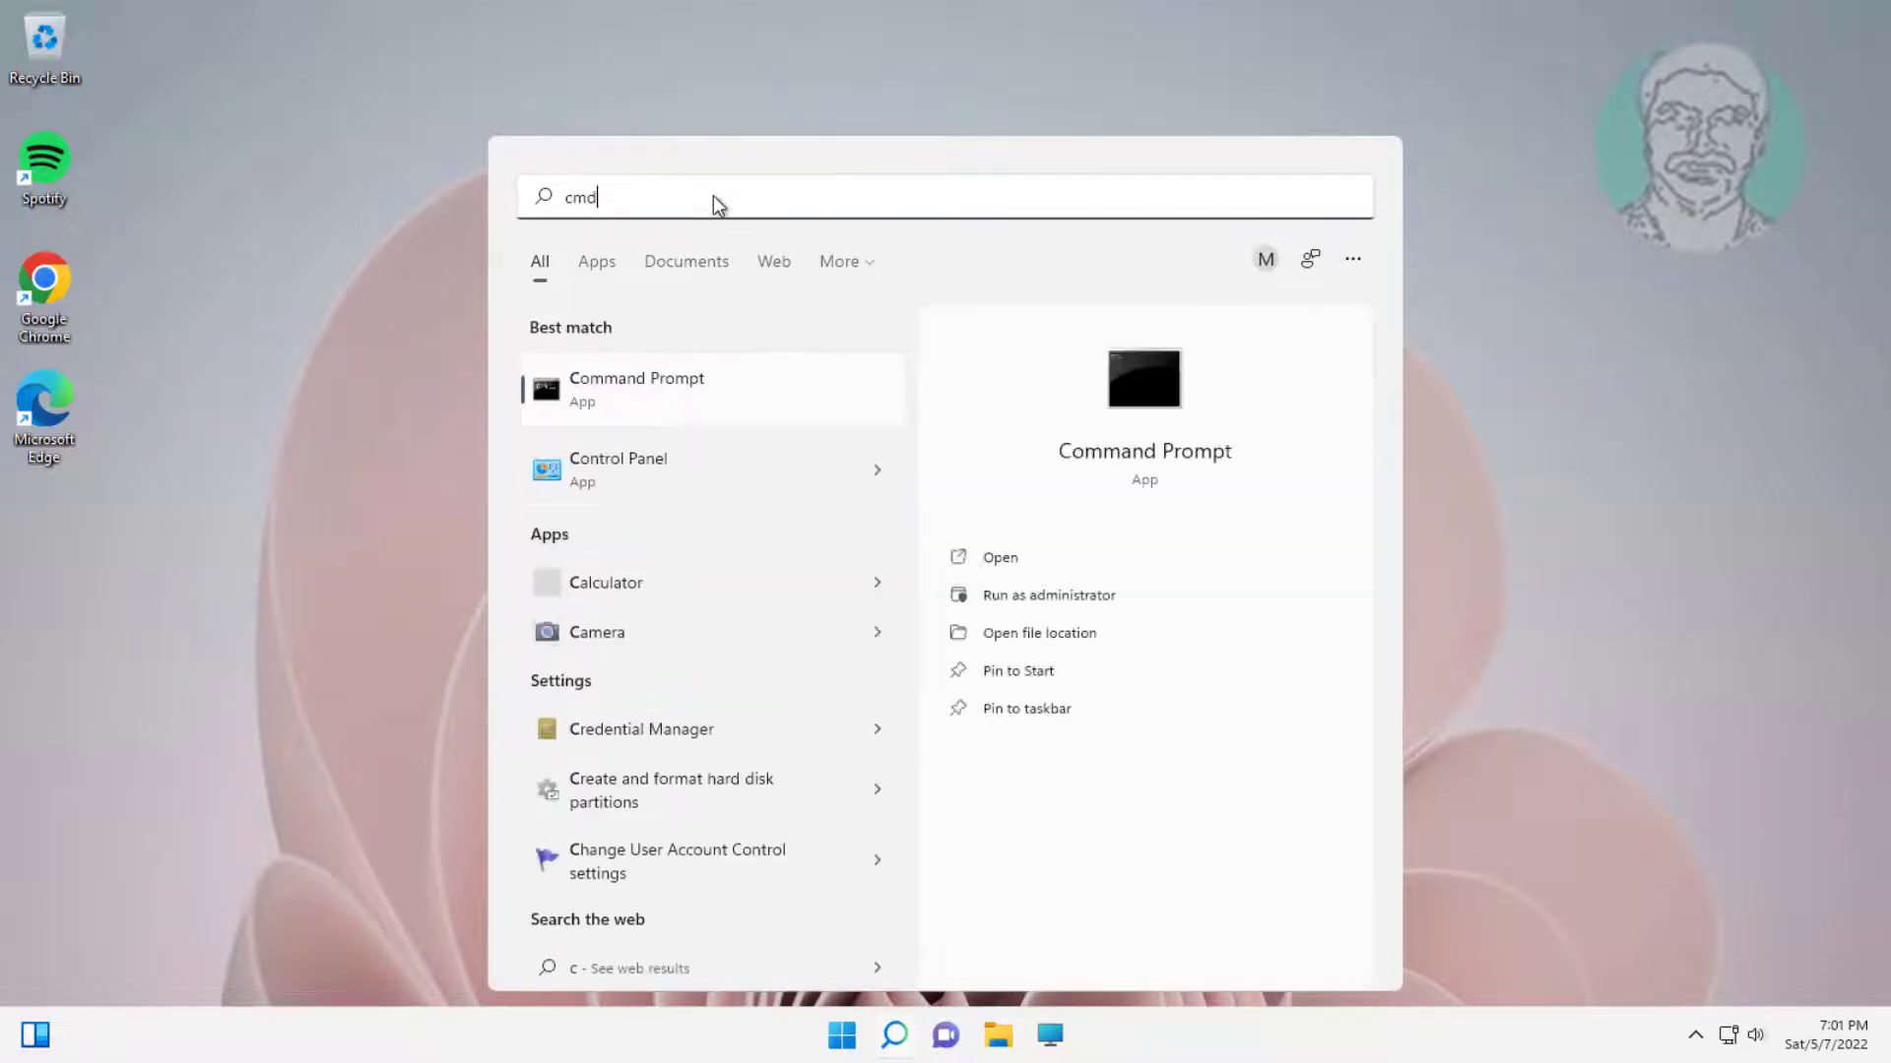
right_click(637, 385)
click(761, 408)
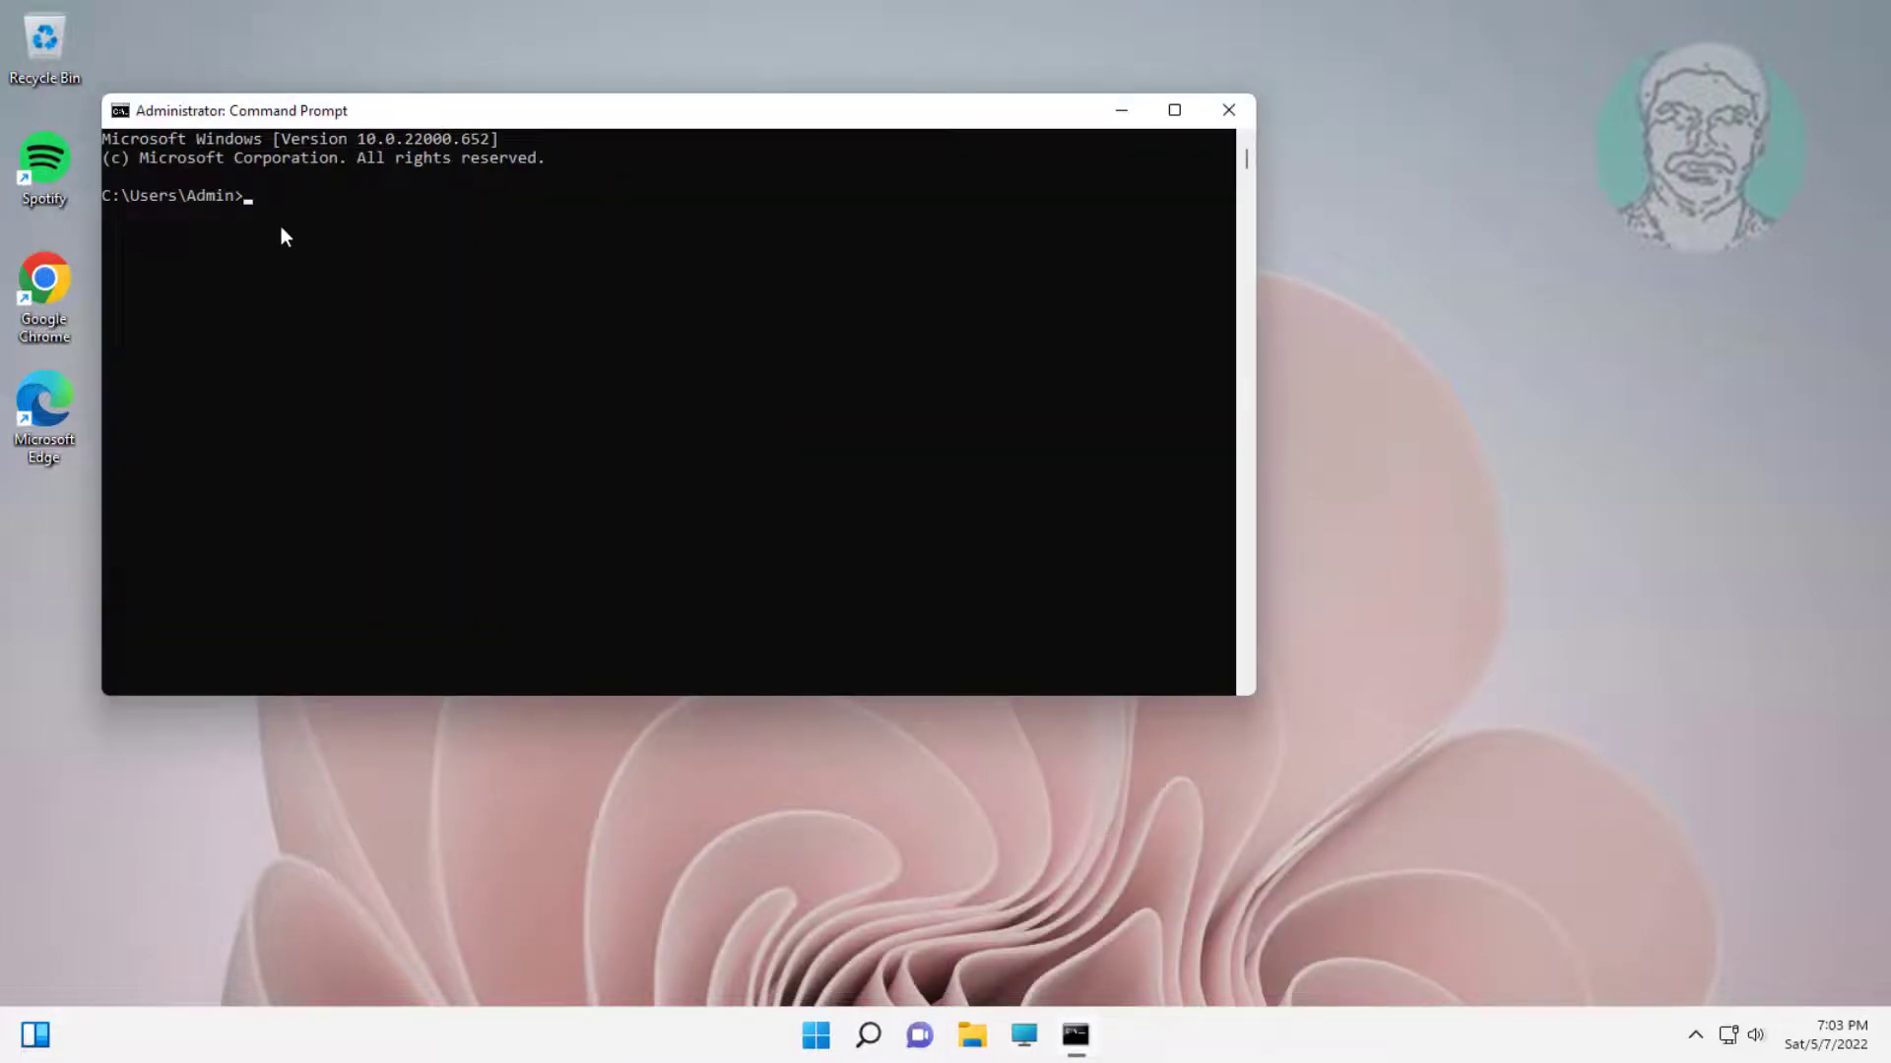
Step: Paste and run 'DISM /Online /Add-Capability /CapabilityName:App.WirelessDisplay.Connect~~~~0.0.1.0'
text(DISM /Online /Add-Capability /CapabilityName:App.WirelessDisplay.Connect~~~~0.0.1.0)
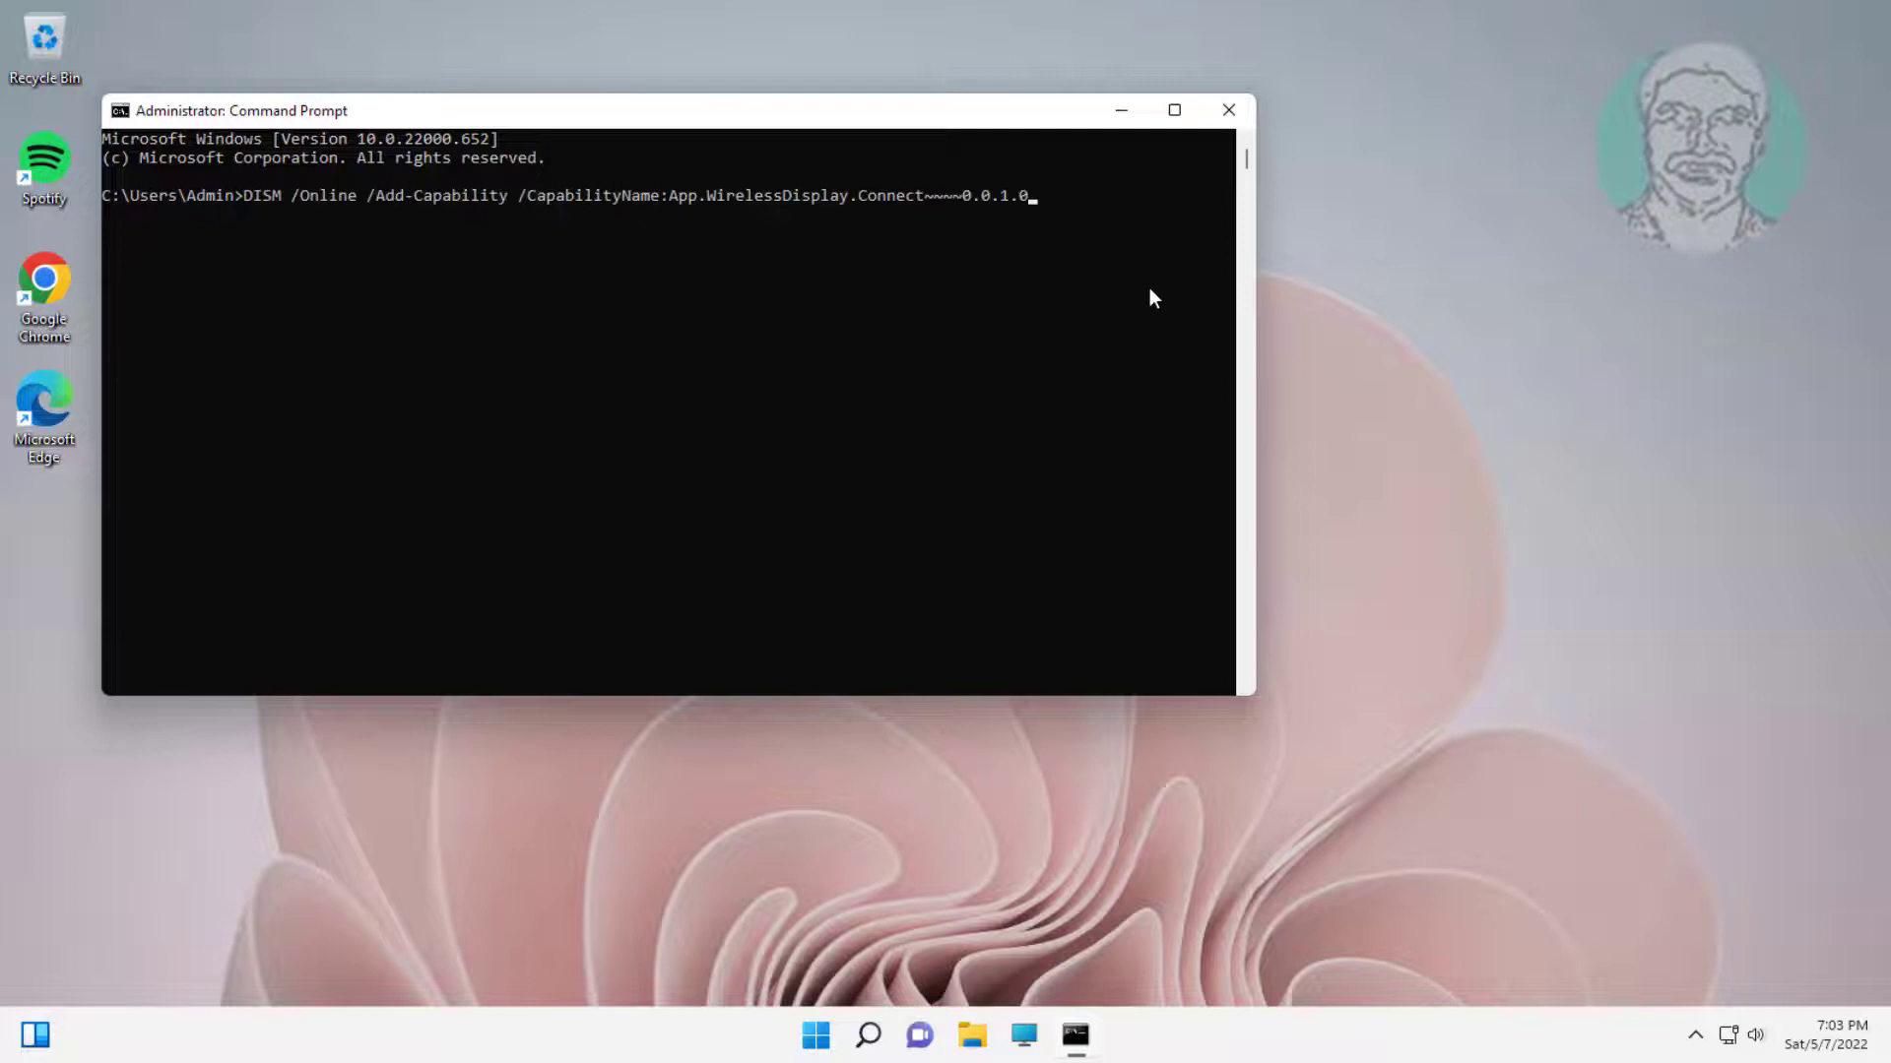
key(Return)
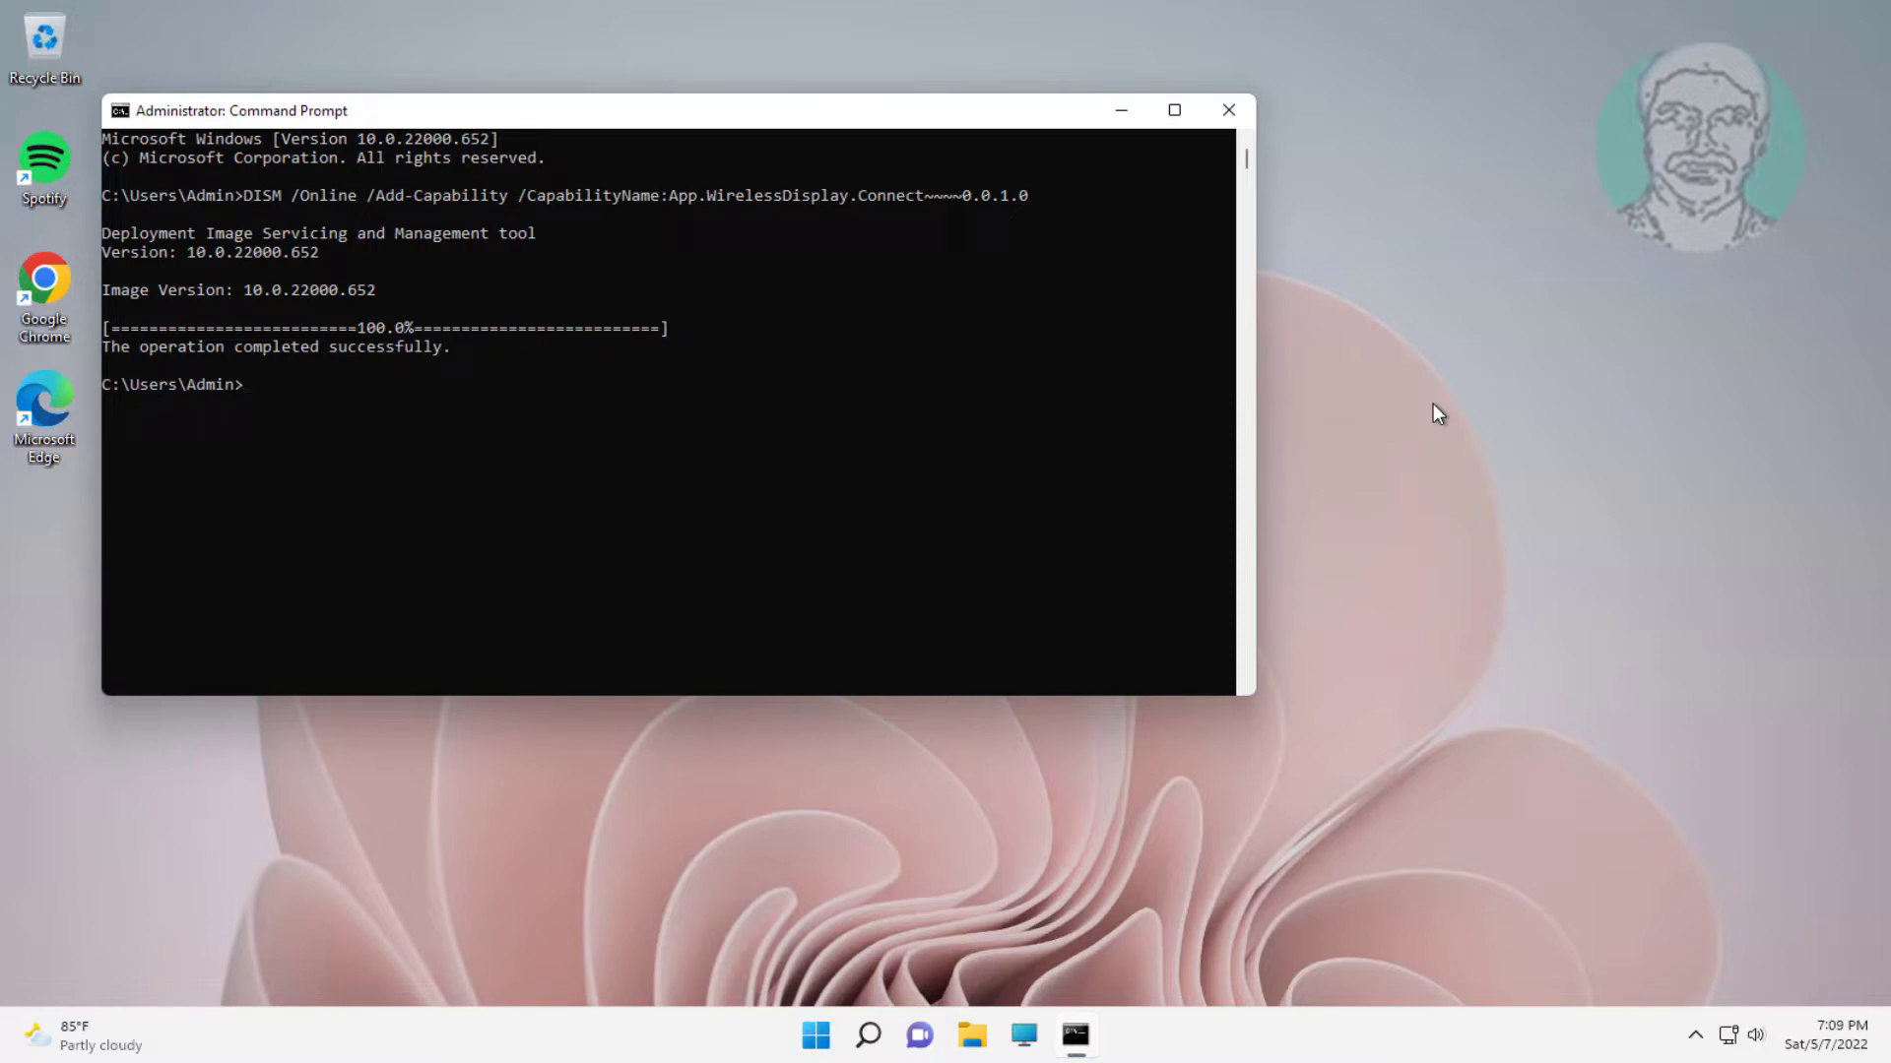
Step: Type 'exit' at the Command Prompt
text(exit)
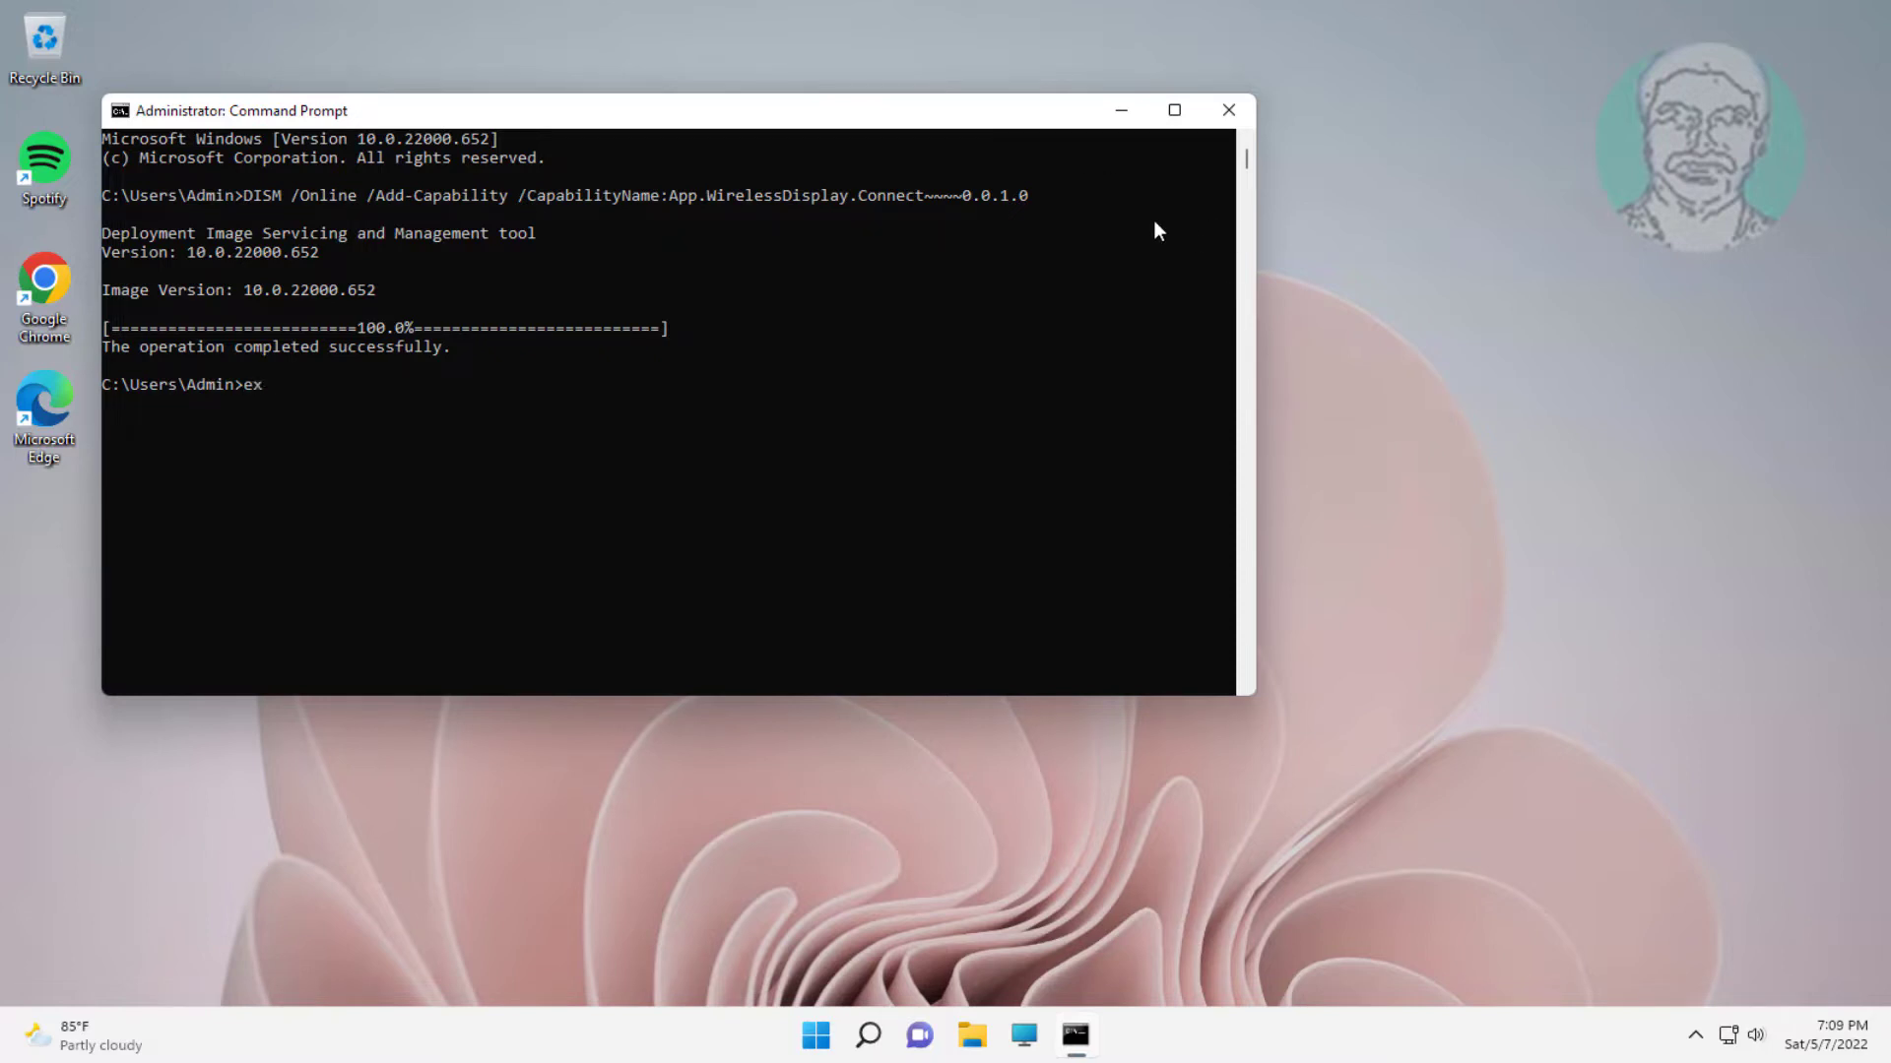